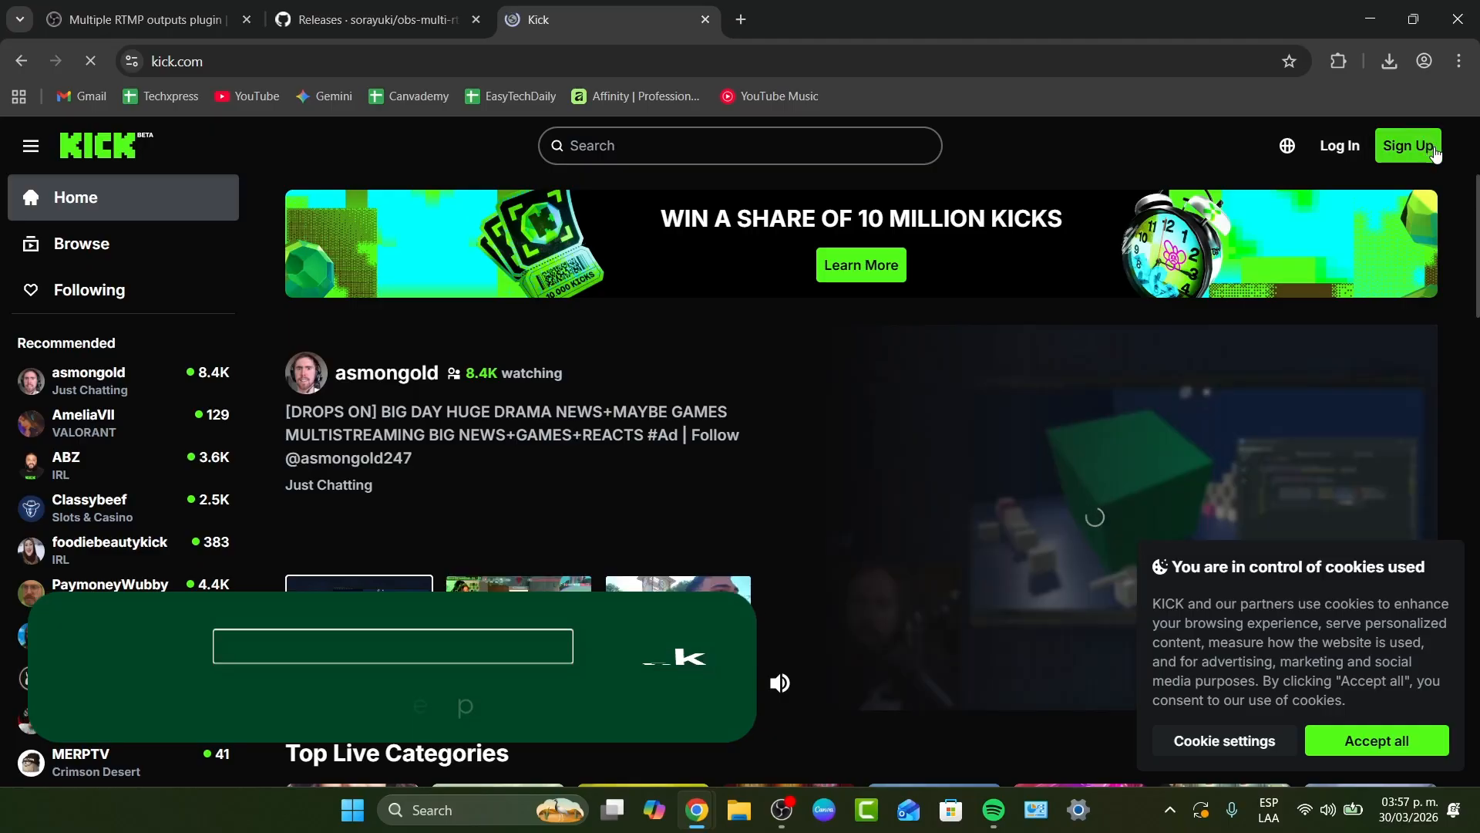
- Review the Kick sign-up form's email, birthday, username and password fields and its alternative sign-up options
left_click(1409, 148)
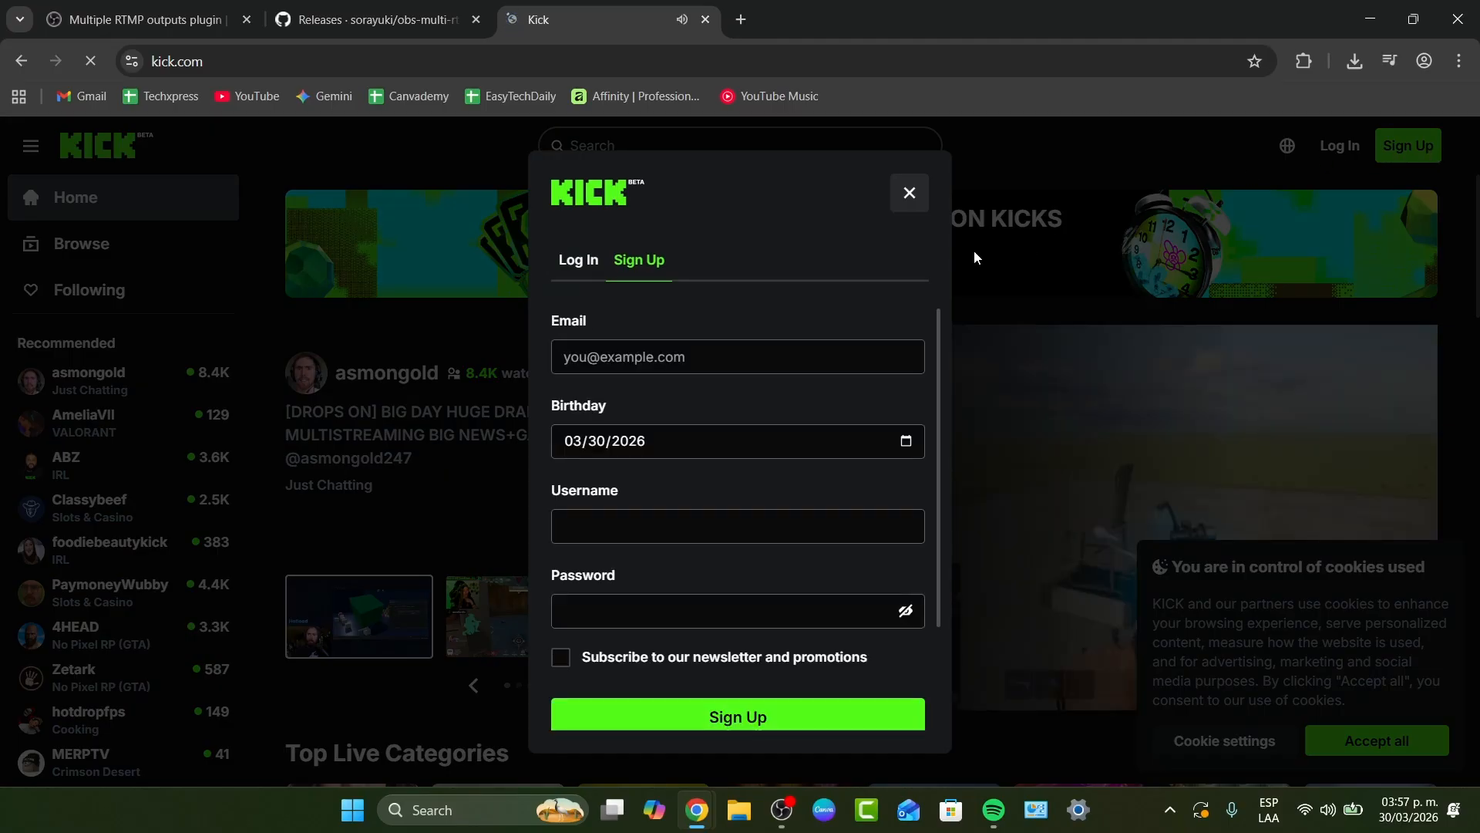
left_click(910, 192)
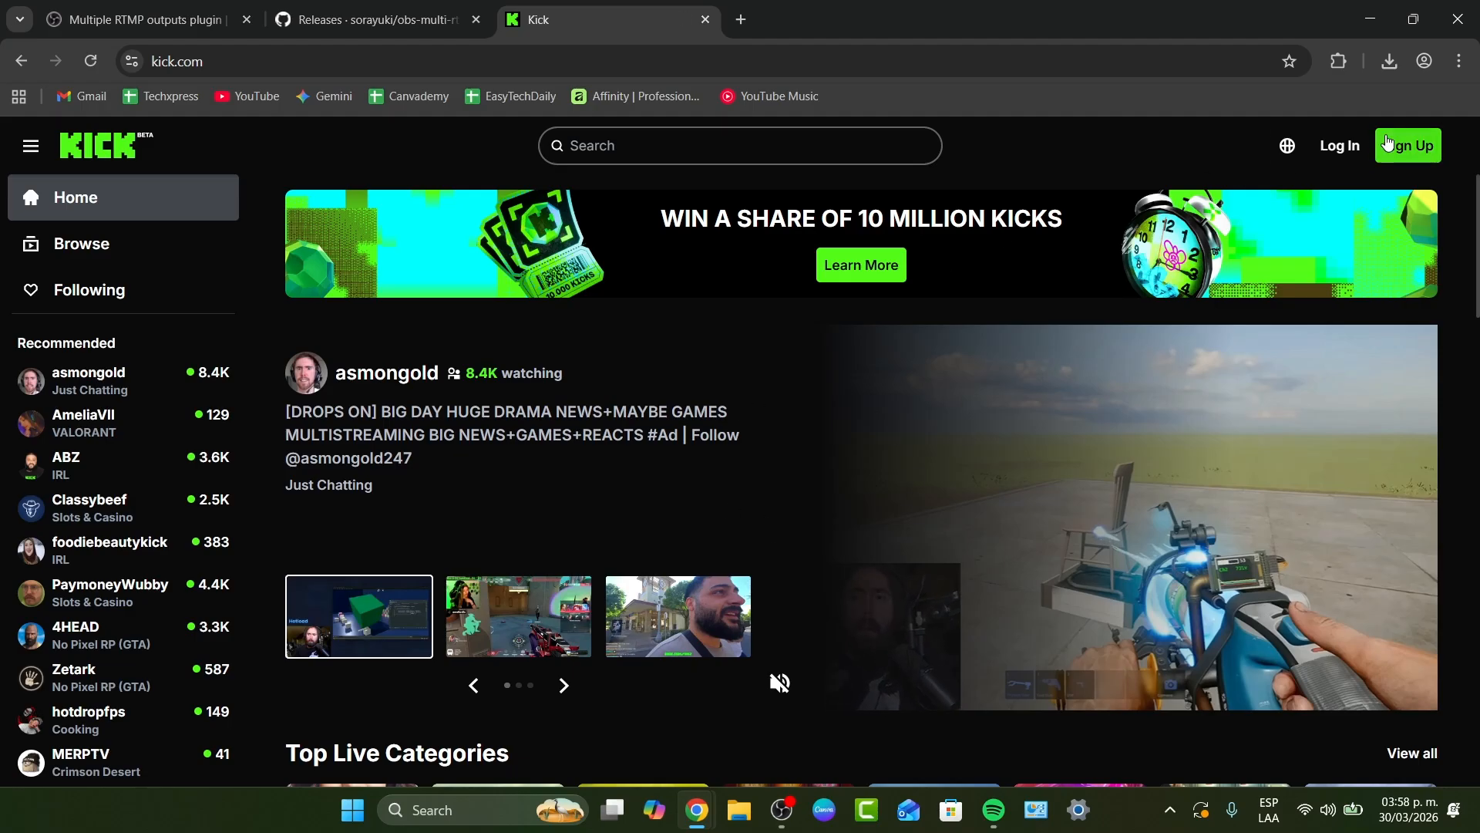
left_click(1401, 154)
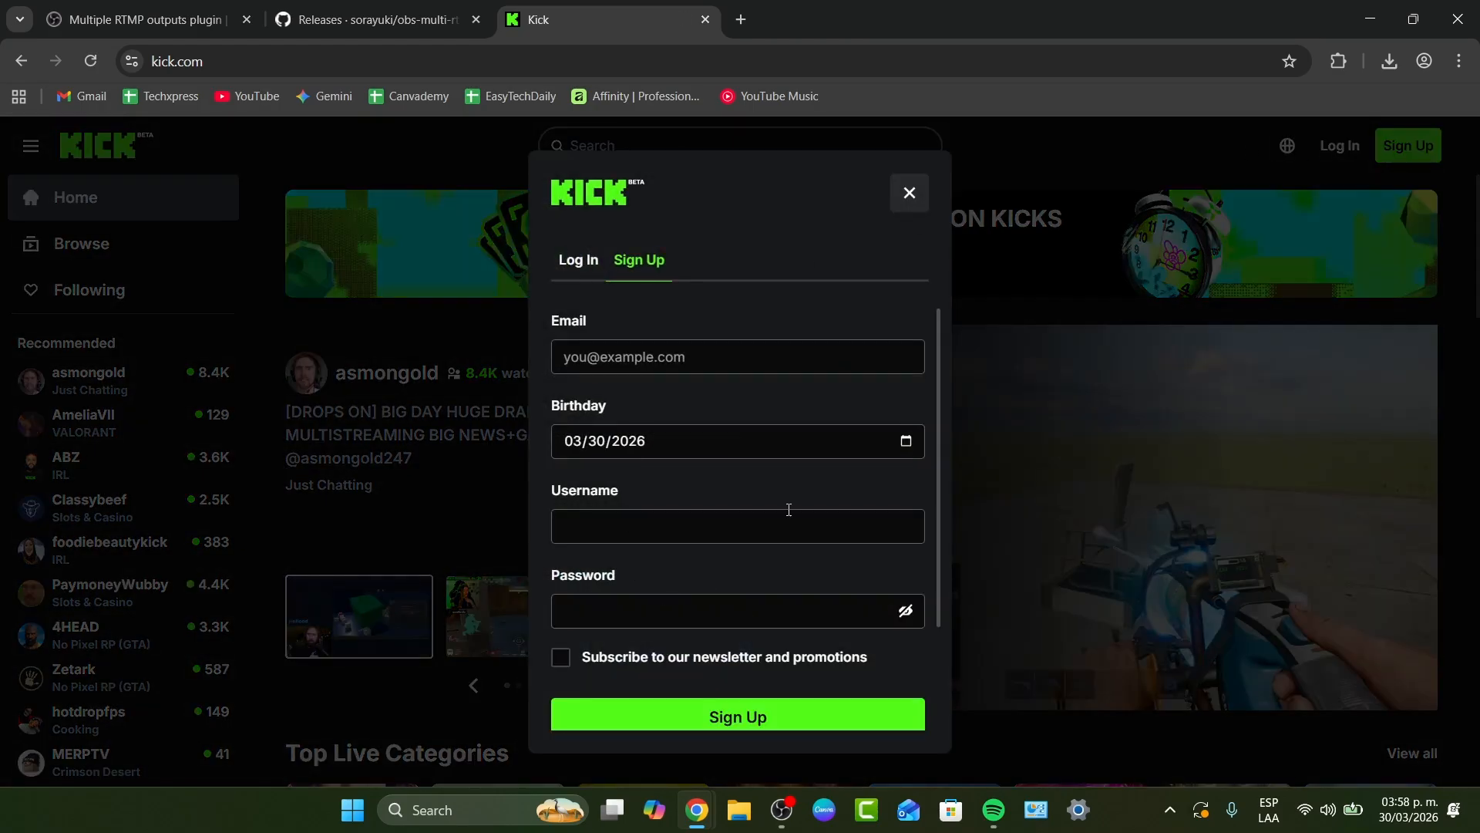
left_click(648, 357)
left_click(617, 403)
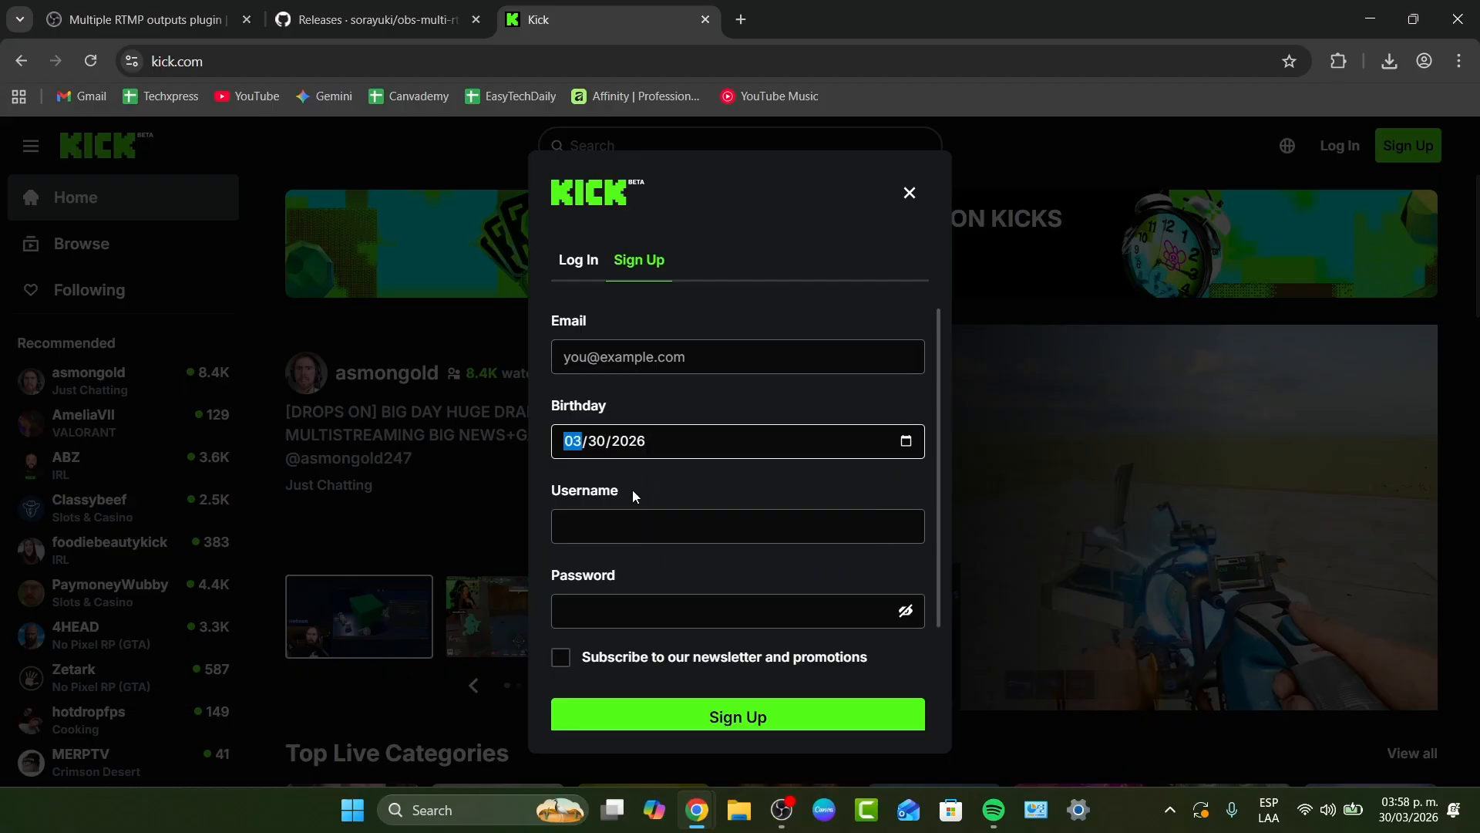
left_click(637, 524)
scroll(646, 522, "down", 2)
left_click(675, 452)
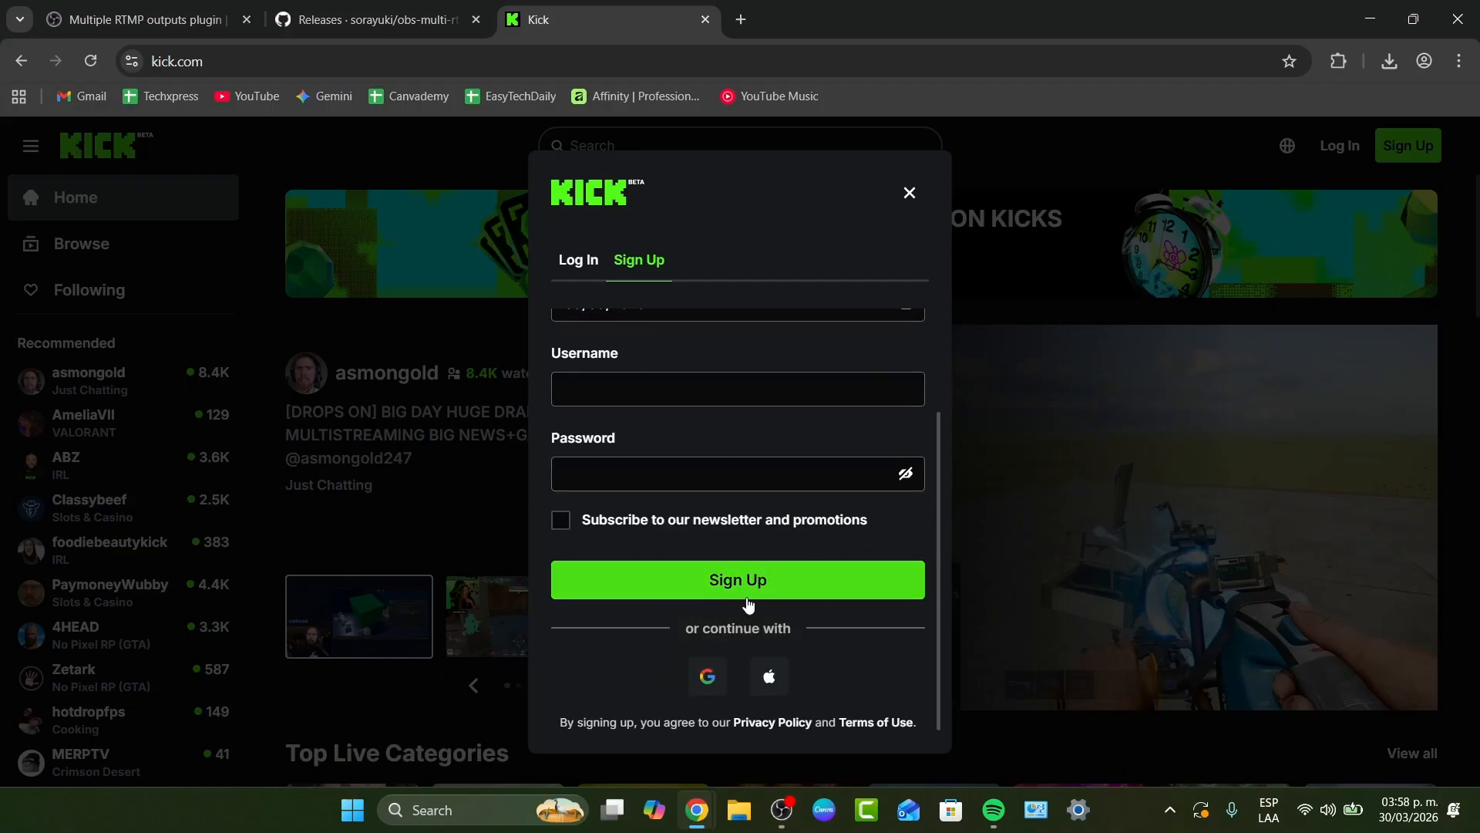
- Log in to Kick through Google with the second listed account and approve the sign-in
left_click(1336, 148)
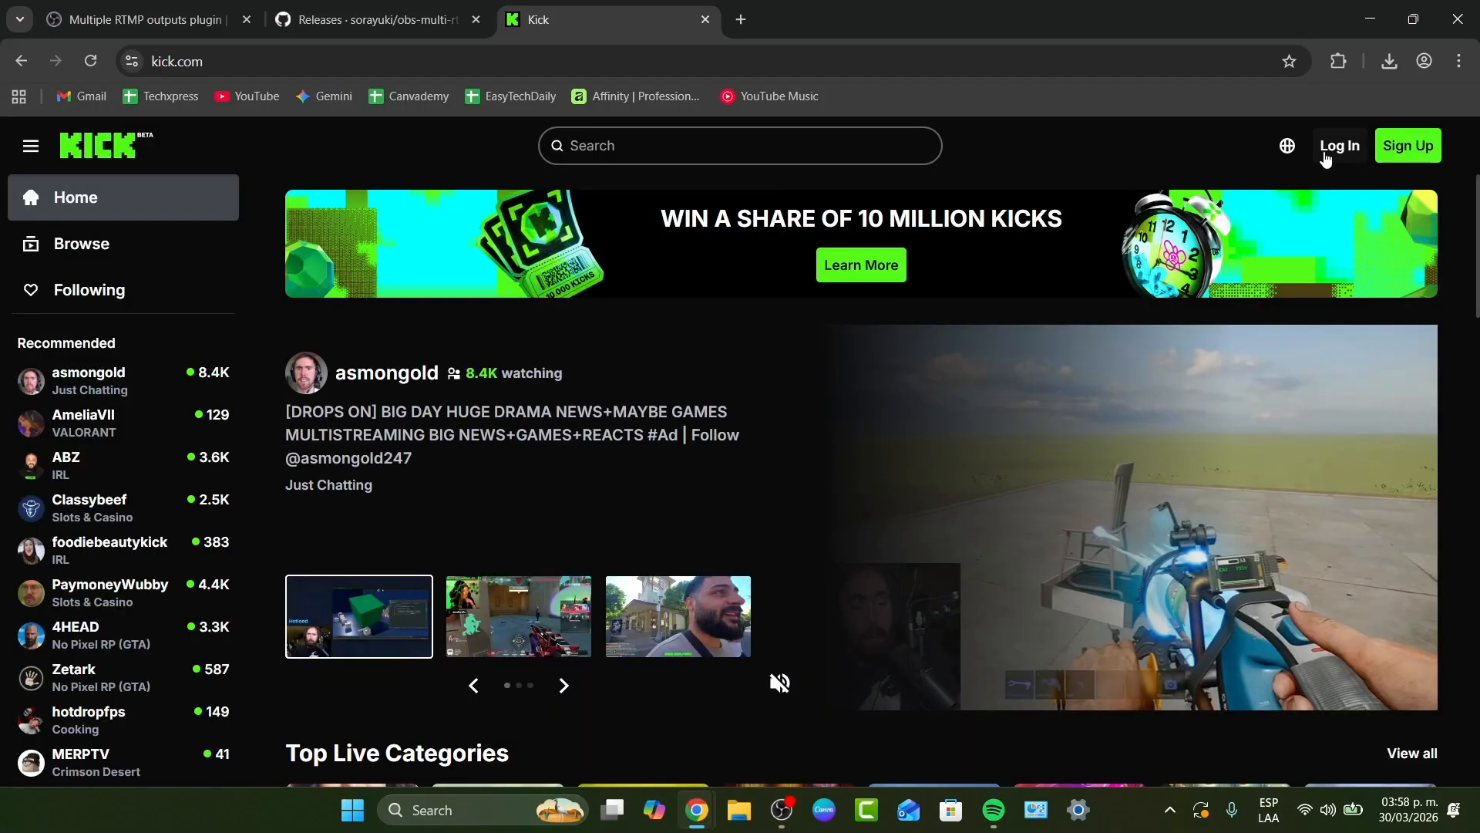
left_click(1336, 148)
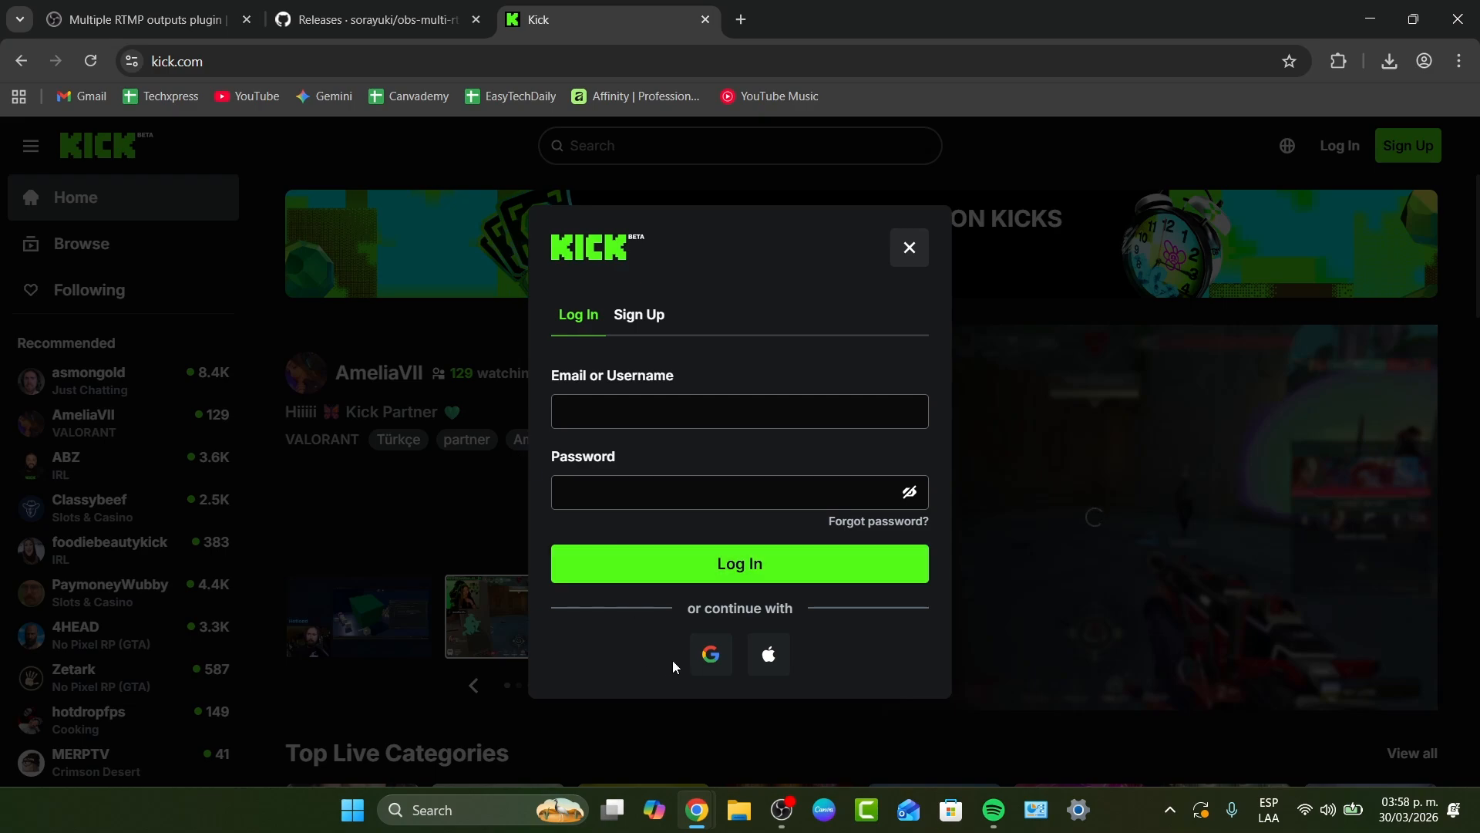
left_click(709, 656)
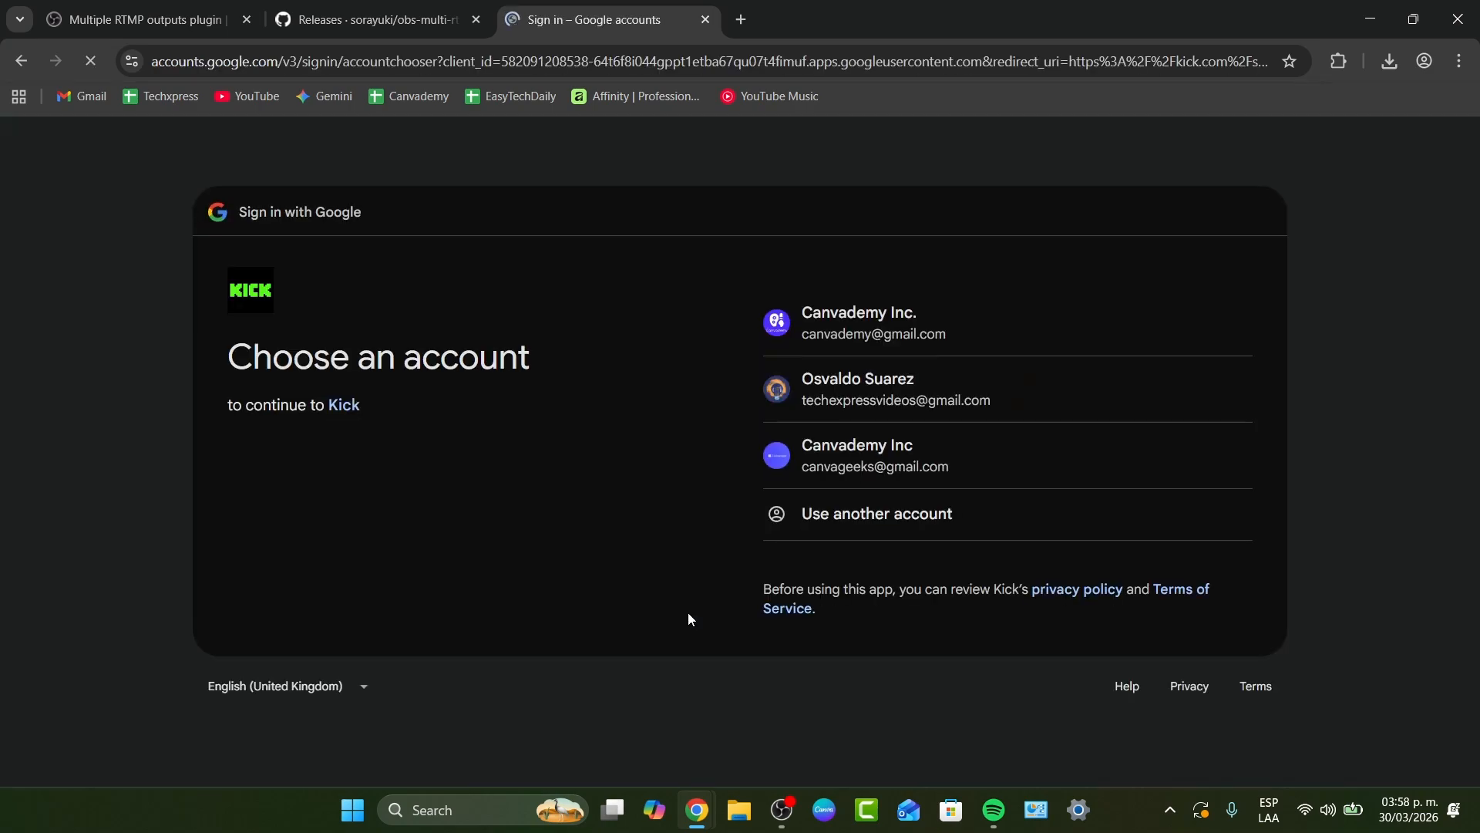
left_click(977, 383)
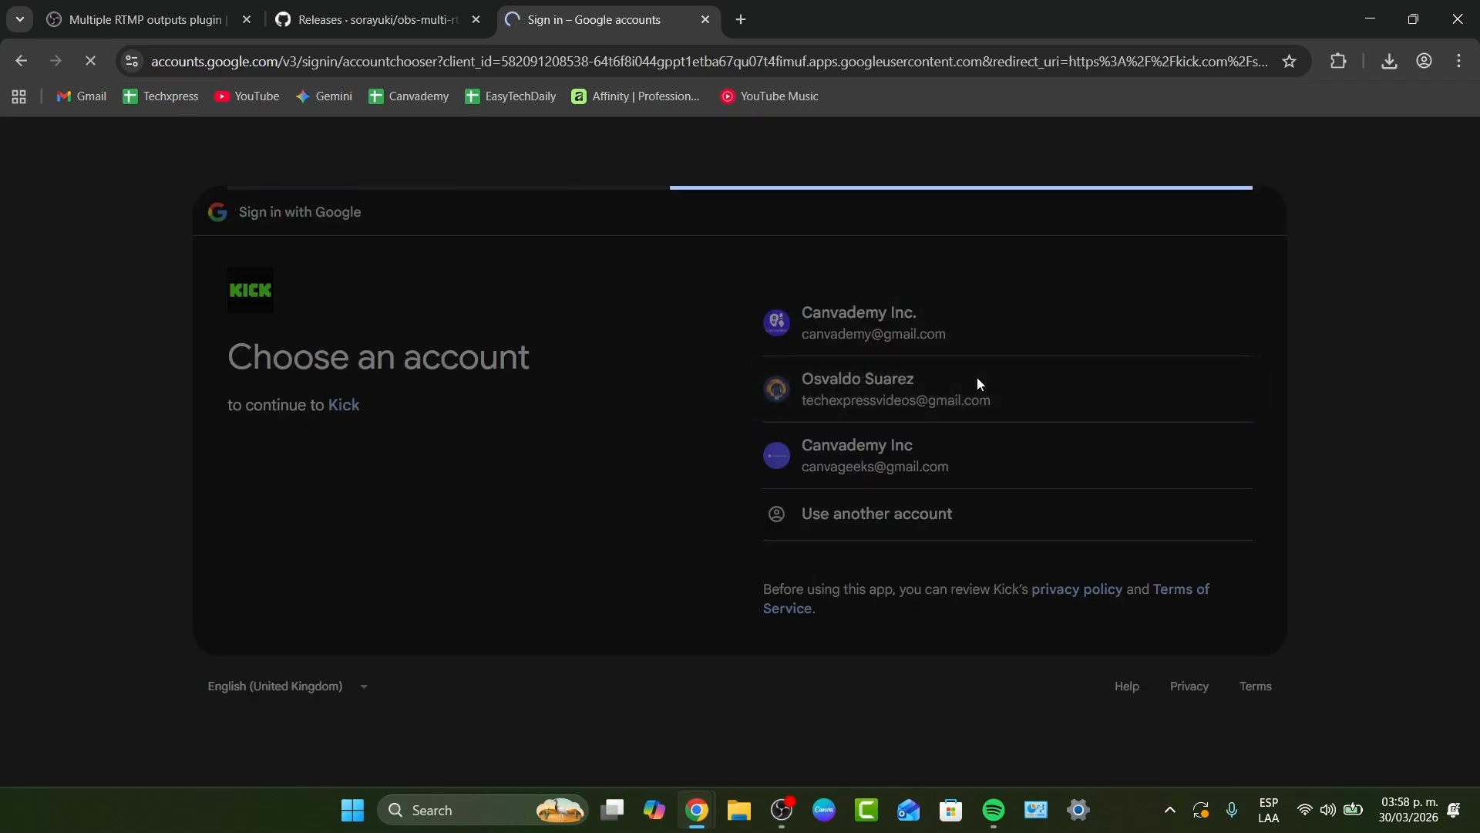
left_click(1094, 629)
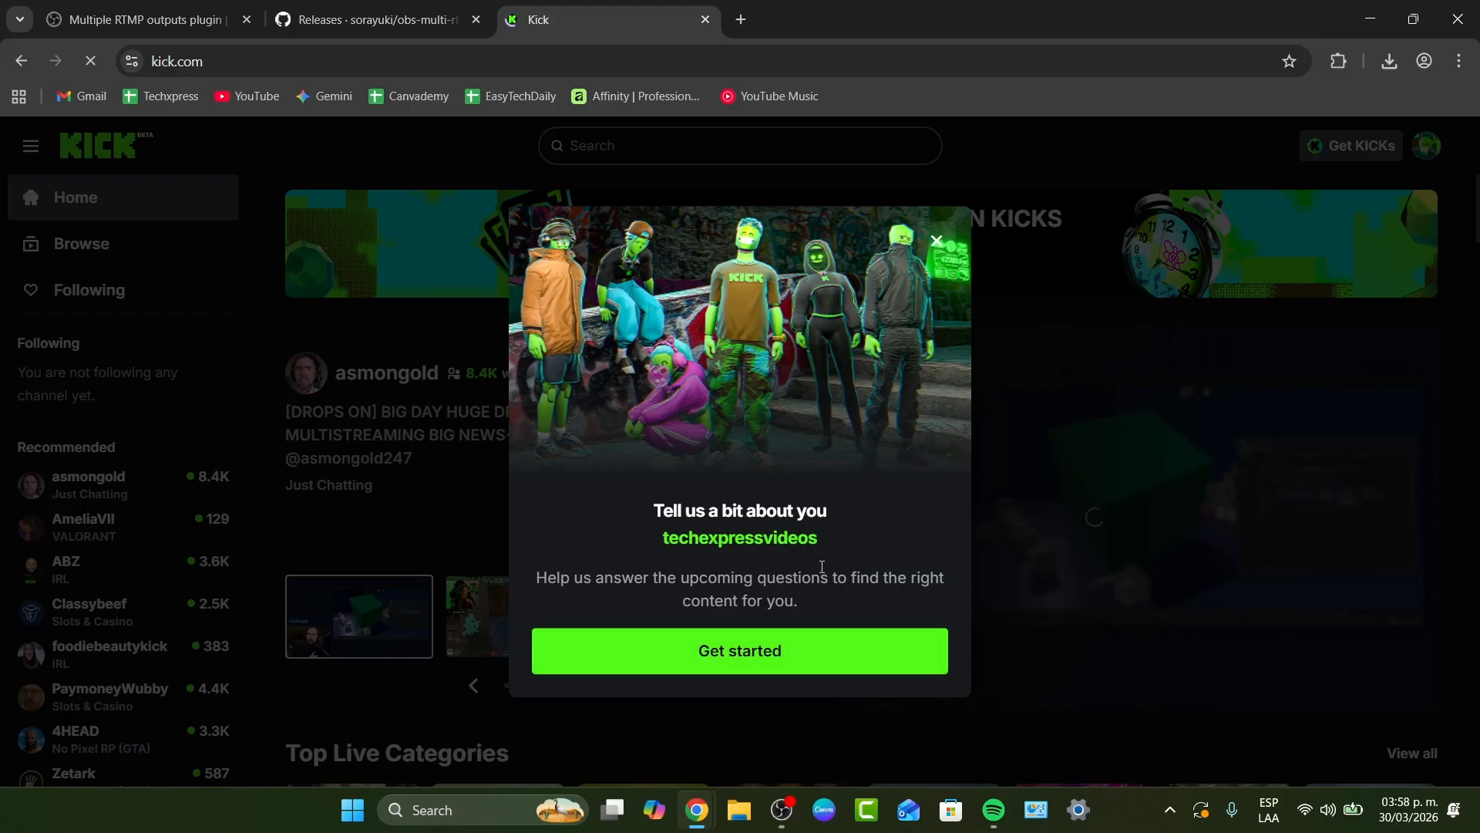
- Complete the two onboarding questions with Mexico as the country and open the creator dashboard
left_click(802, 641)
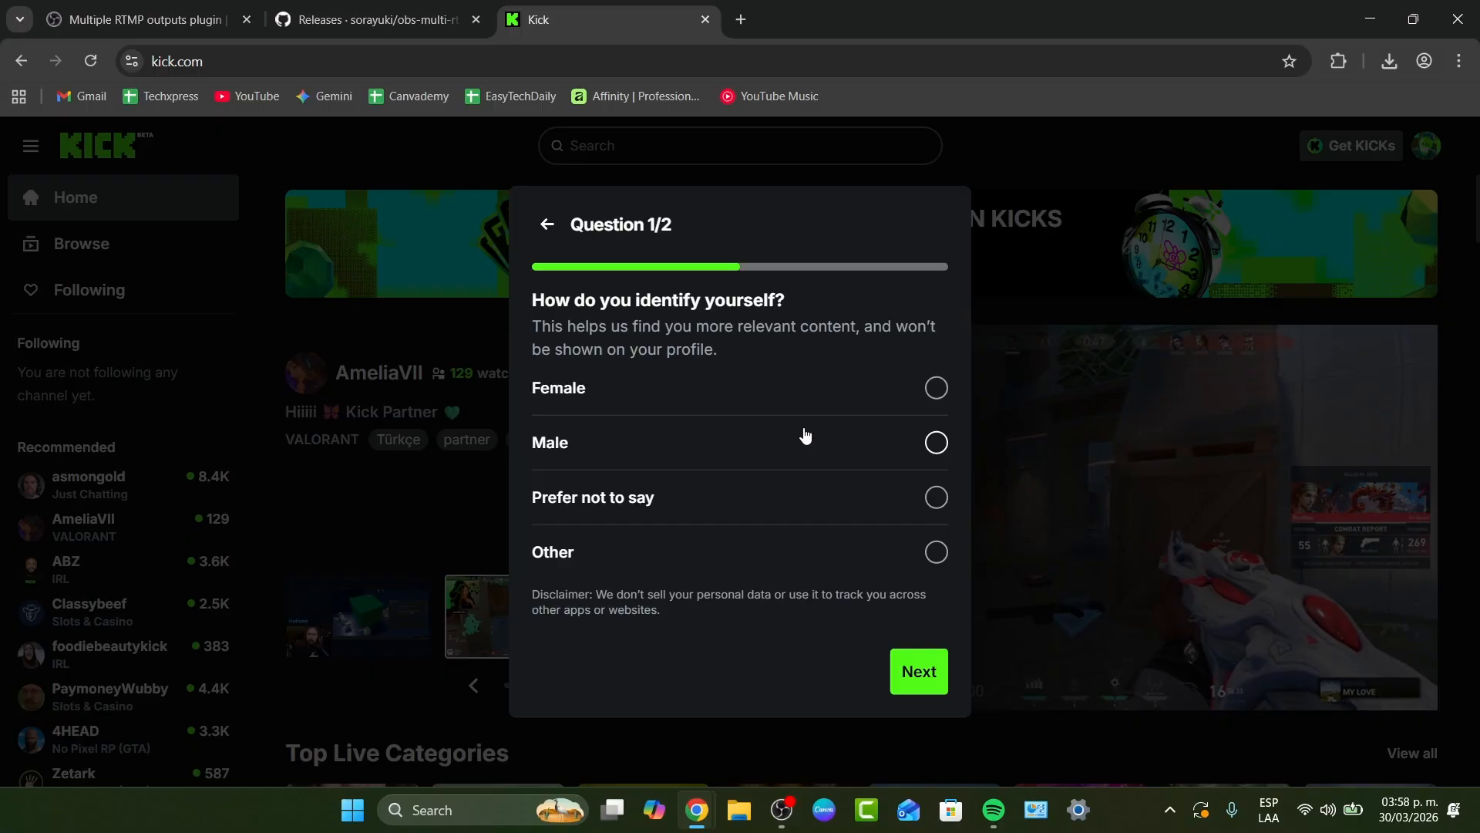
left_click(921, 672)
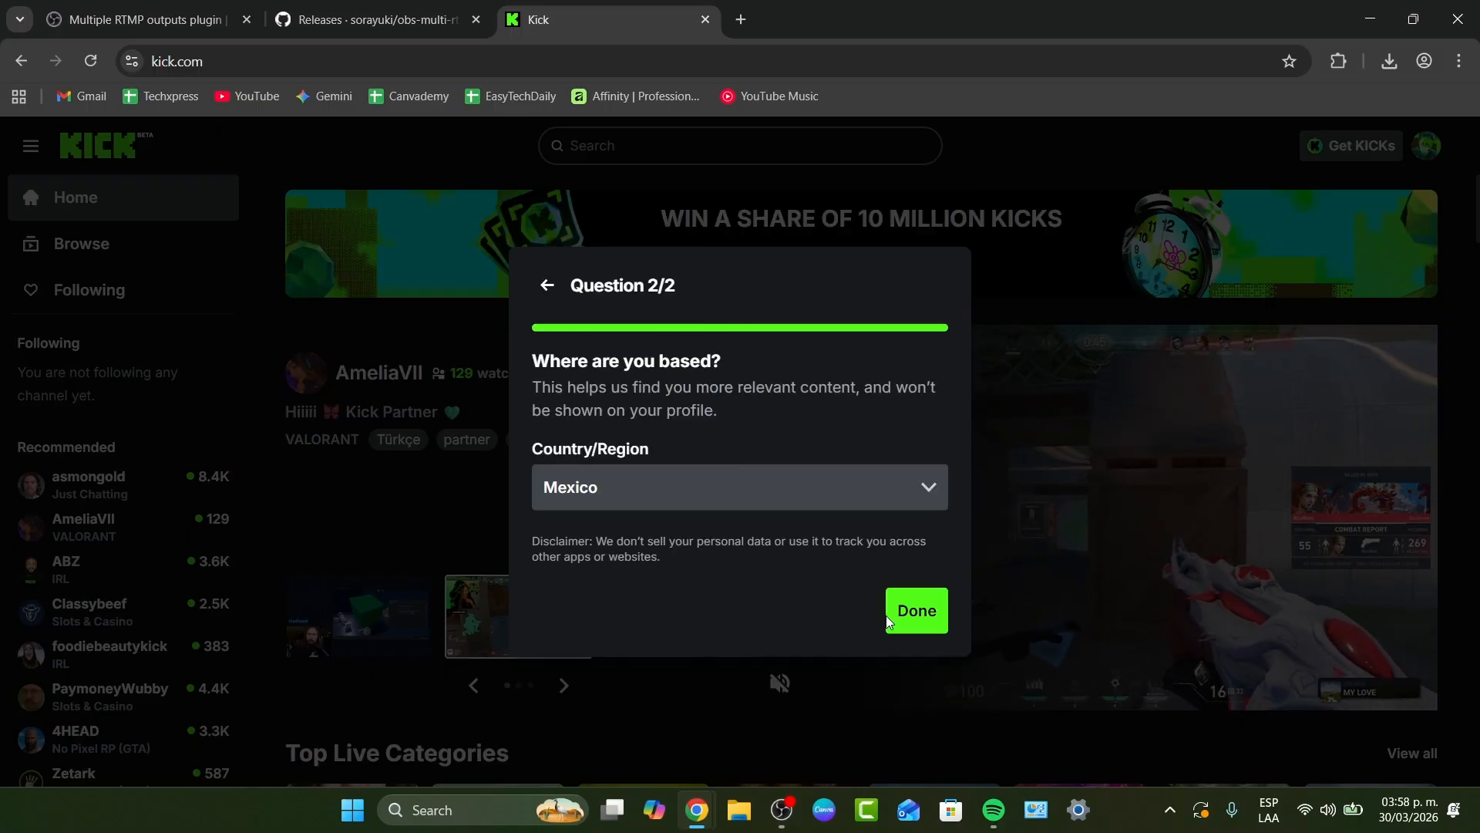
left_click(912, 609)
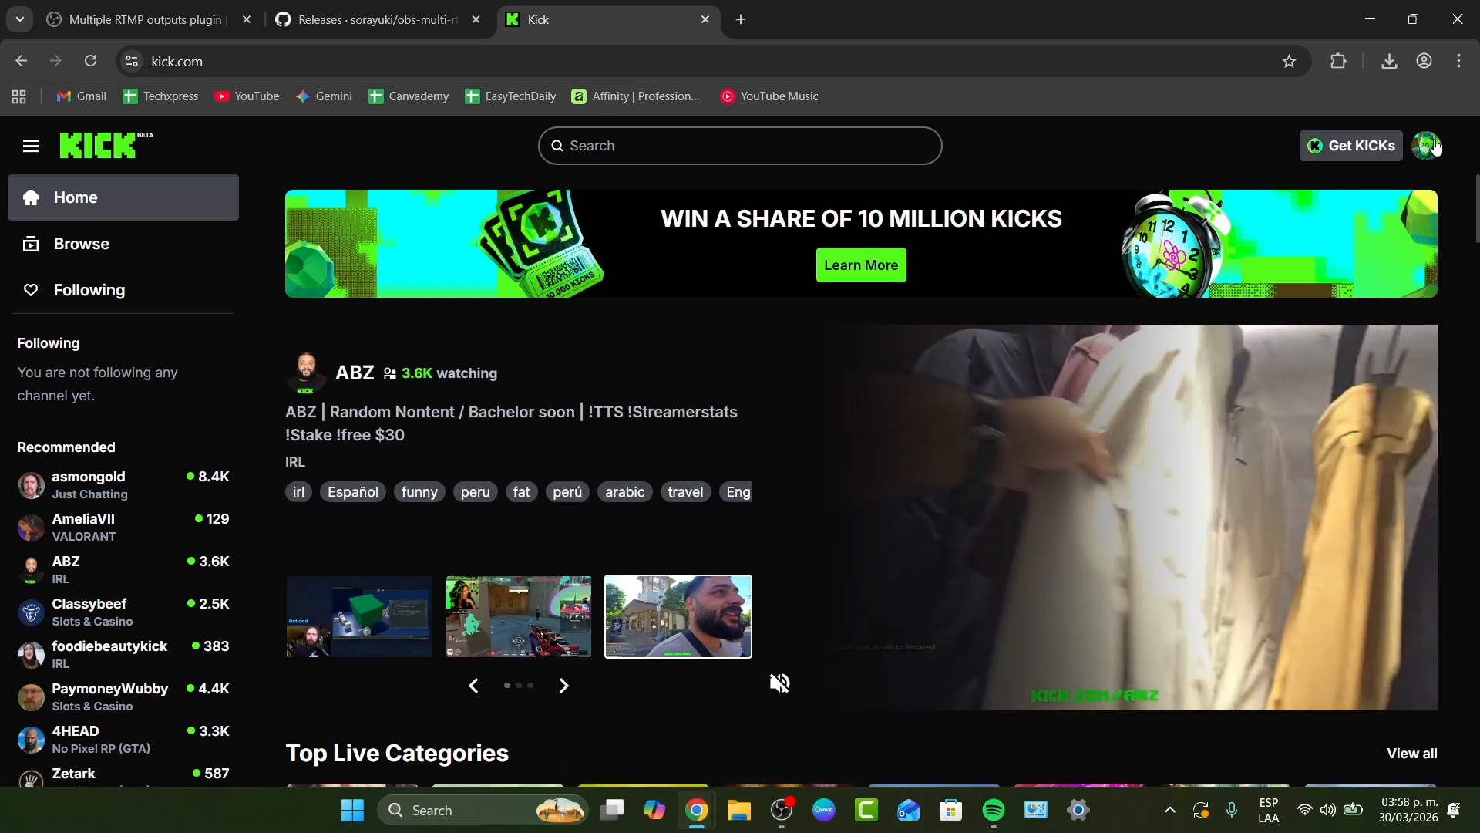
left_click(1426, 146)
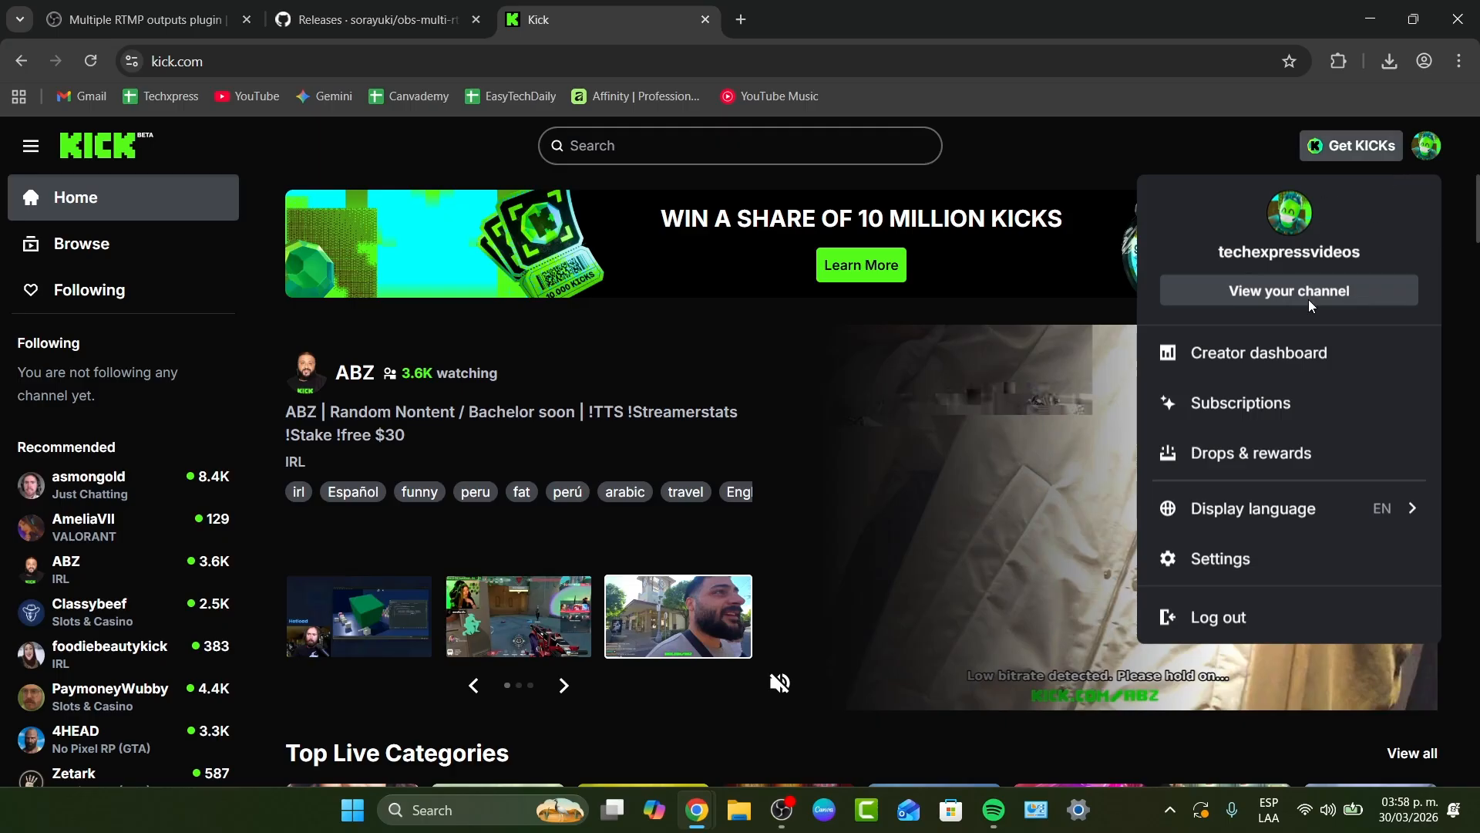
left_click(1292, 353)
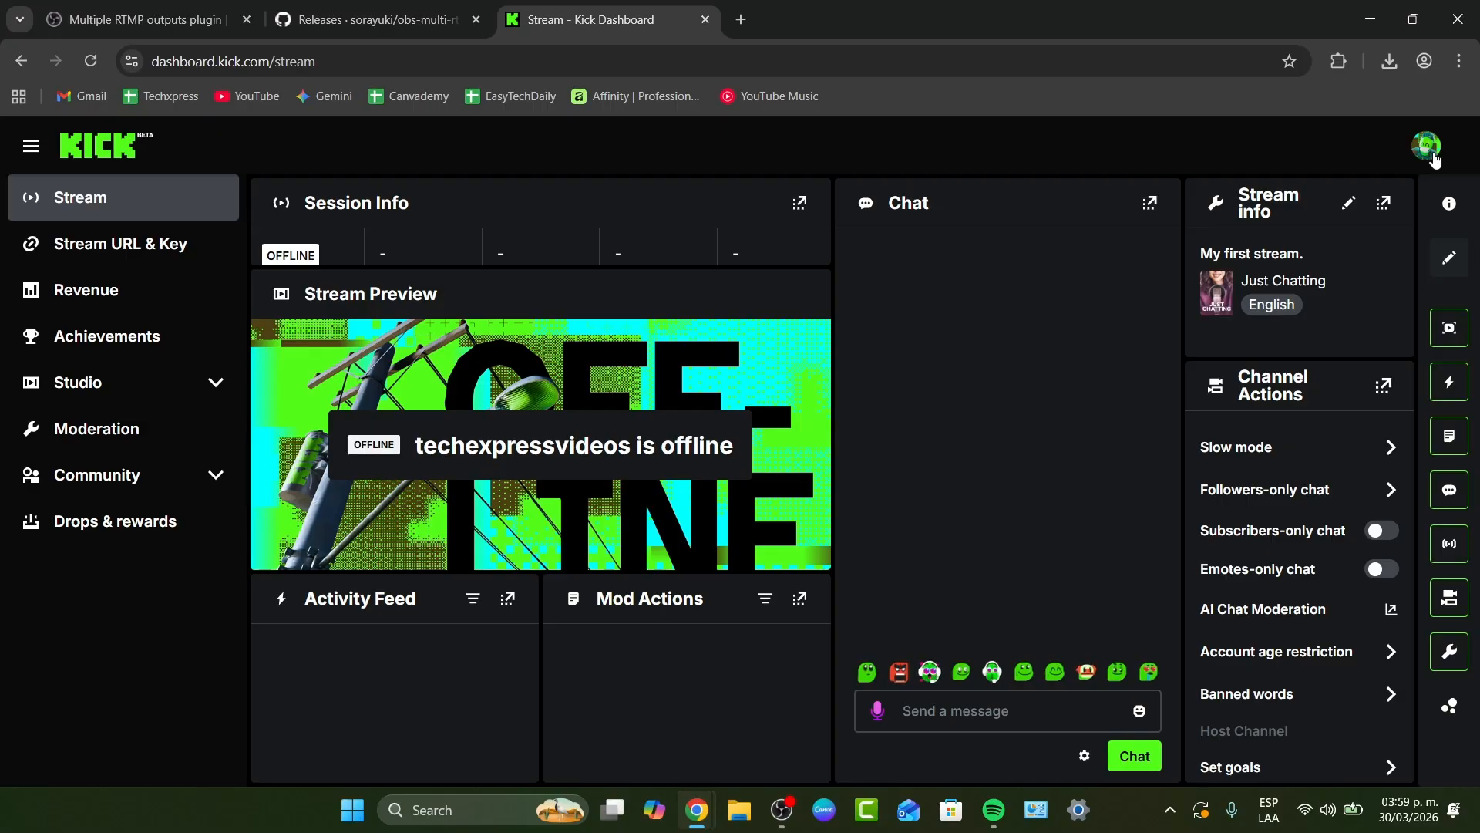
- Open the Minecraft Launcher, start the latest release of Minecraft: Java Edition and dismiss the launcher update notice
left_click(450, 816)
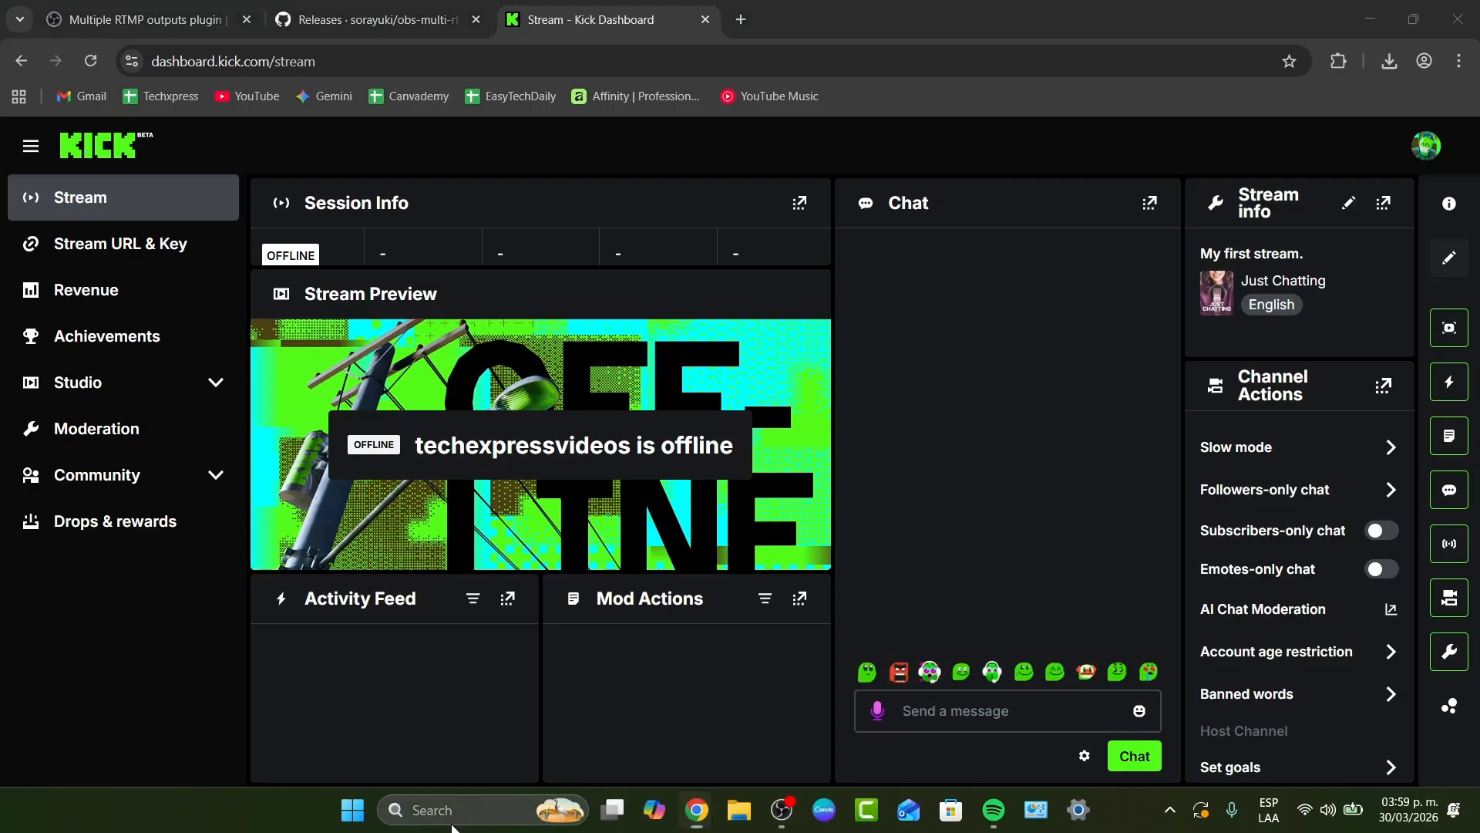
left_click(493, 289)
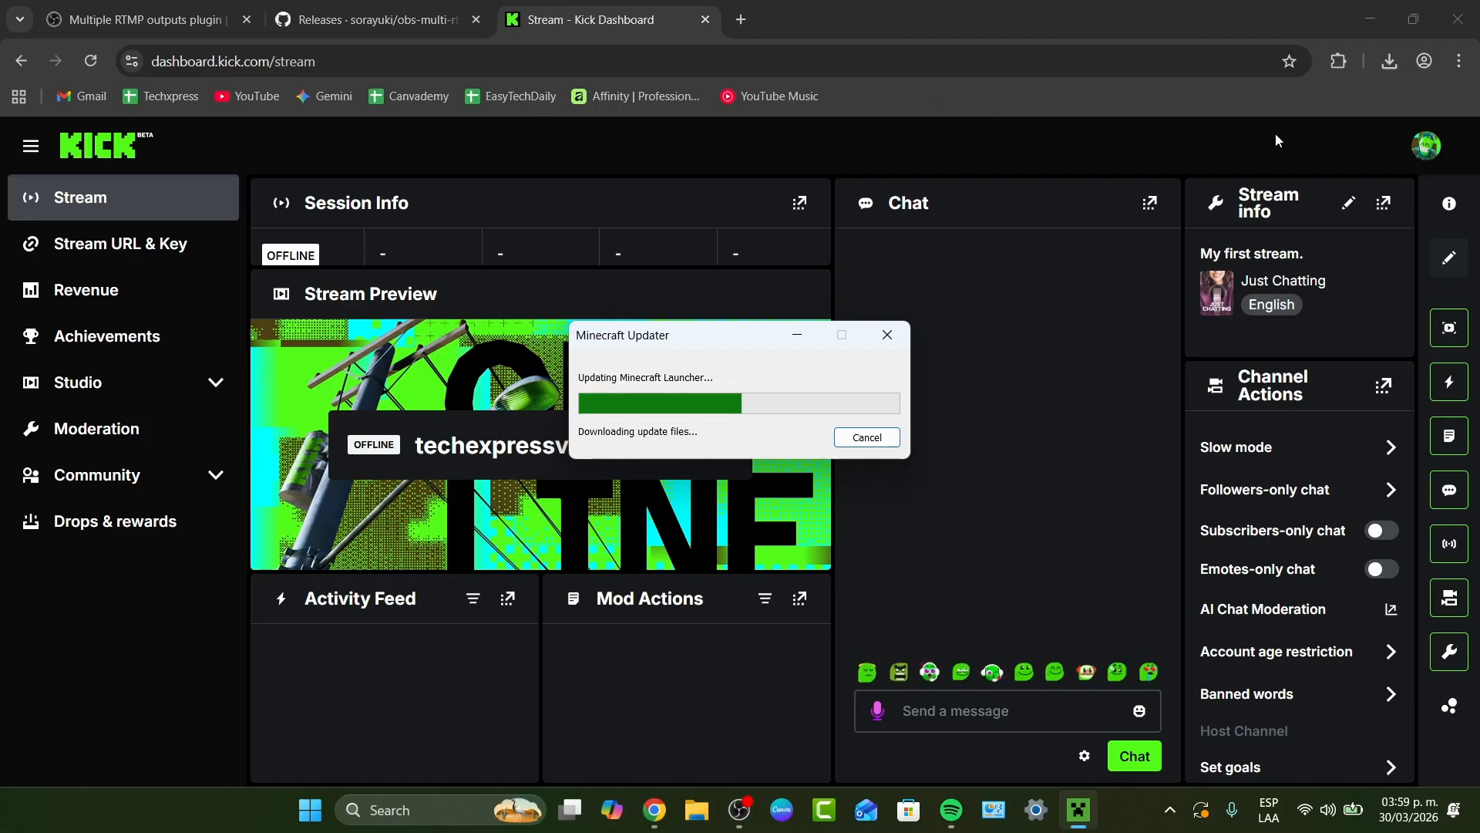
left_click(1426, 145)
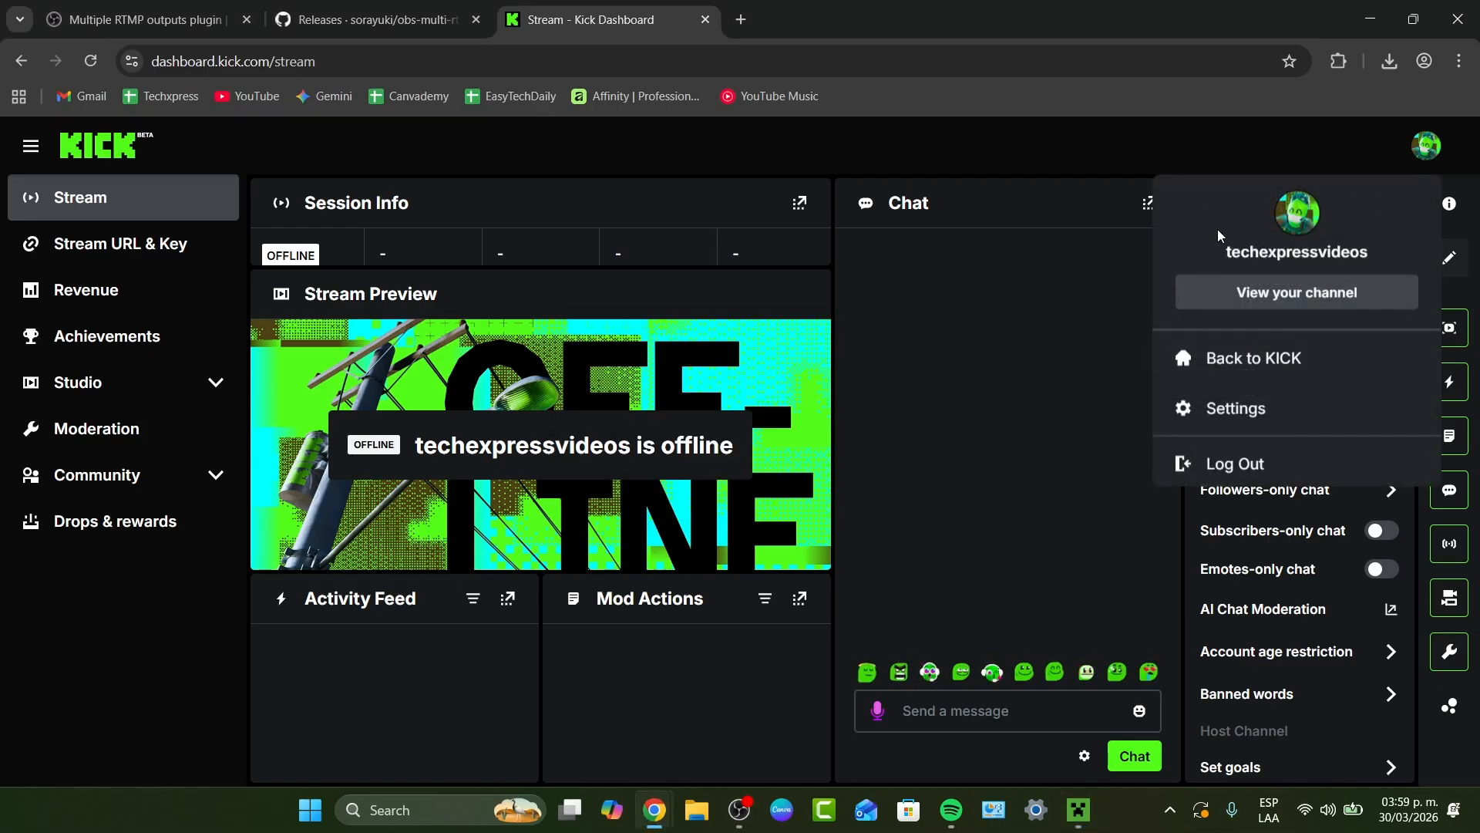
left_click(1083, 144)
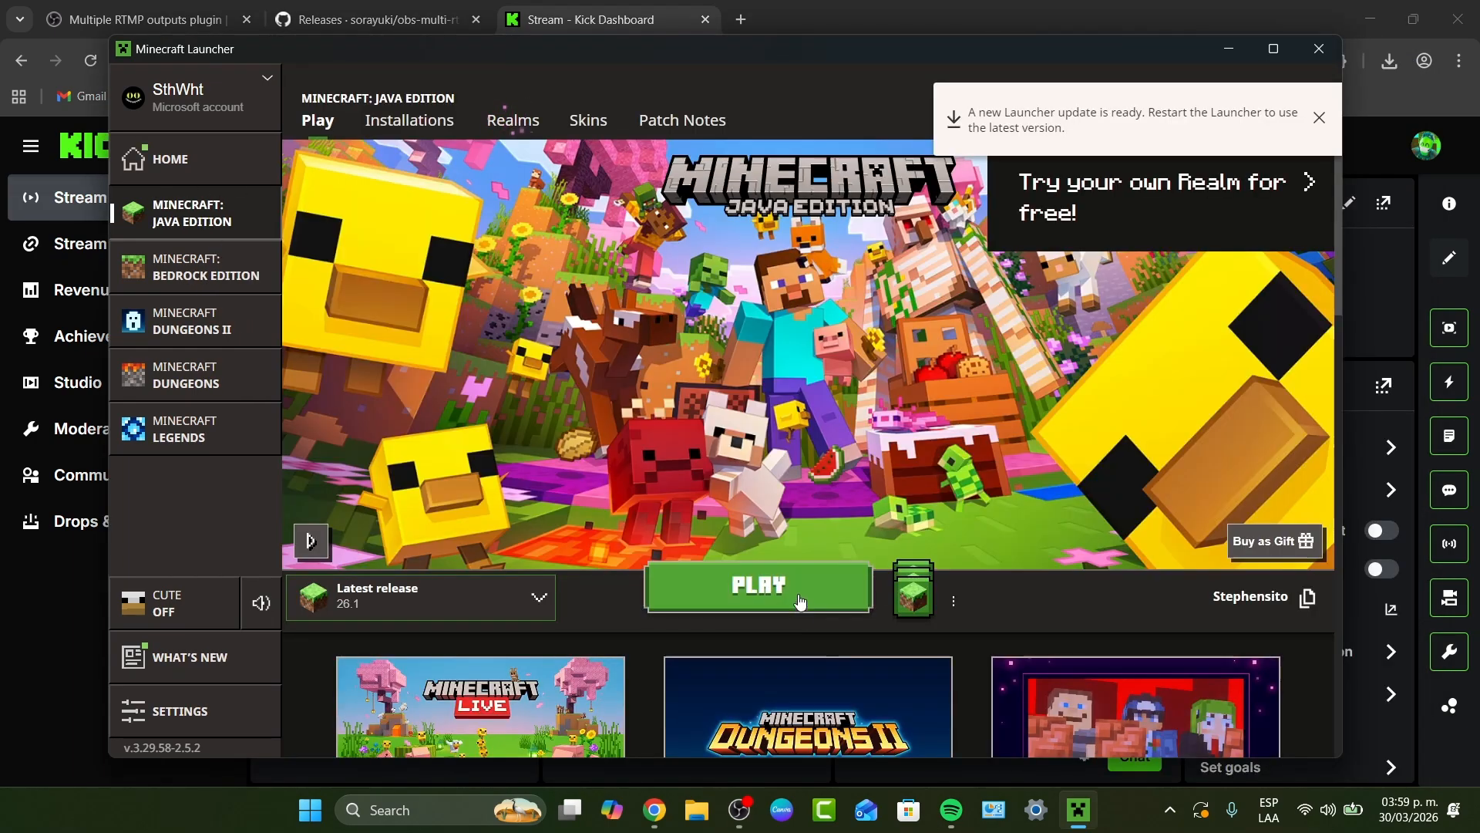
left_click(816, 590)
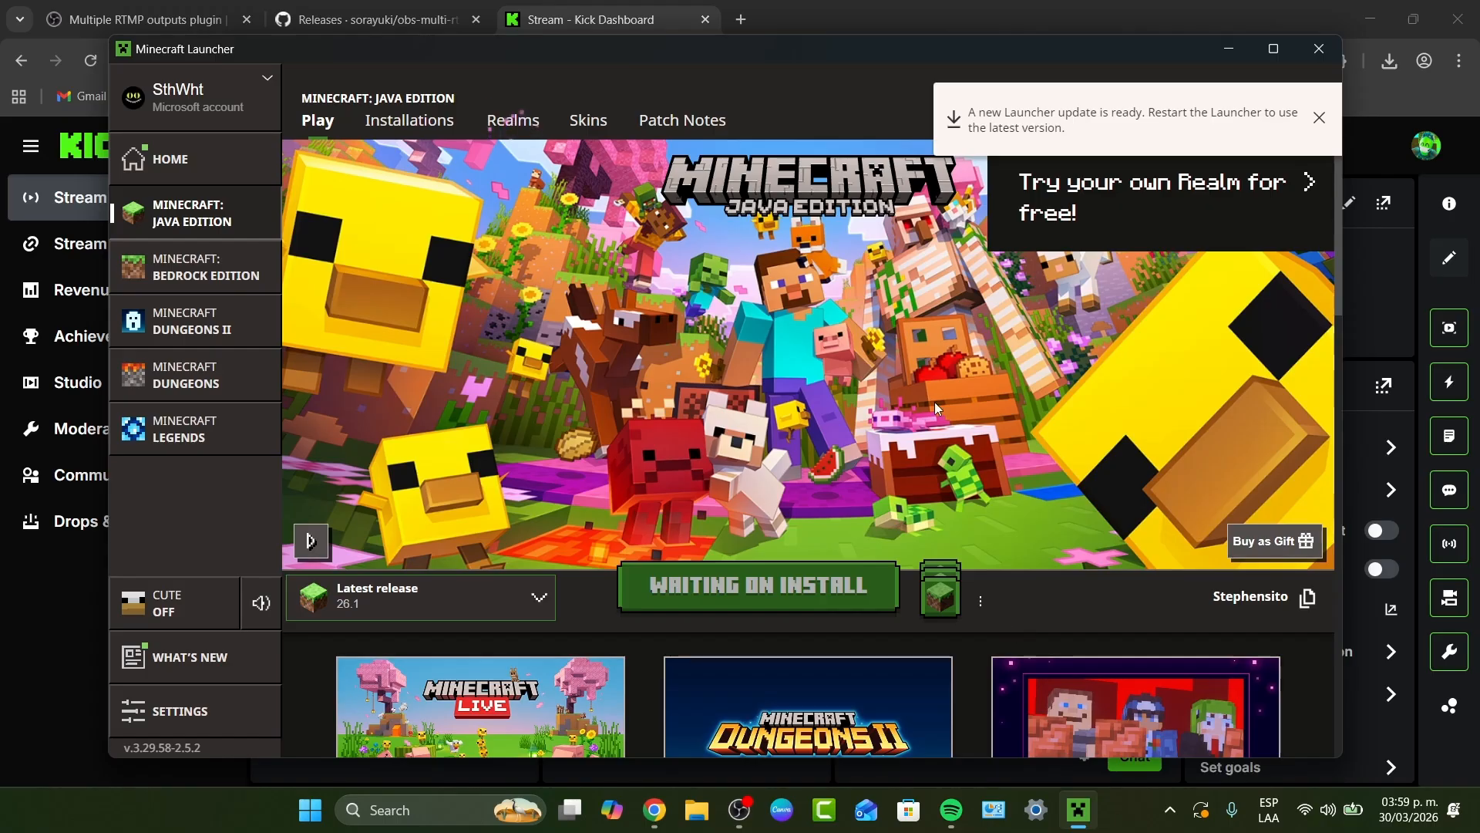
left_click(1319, 118)
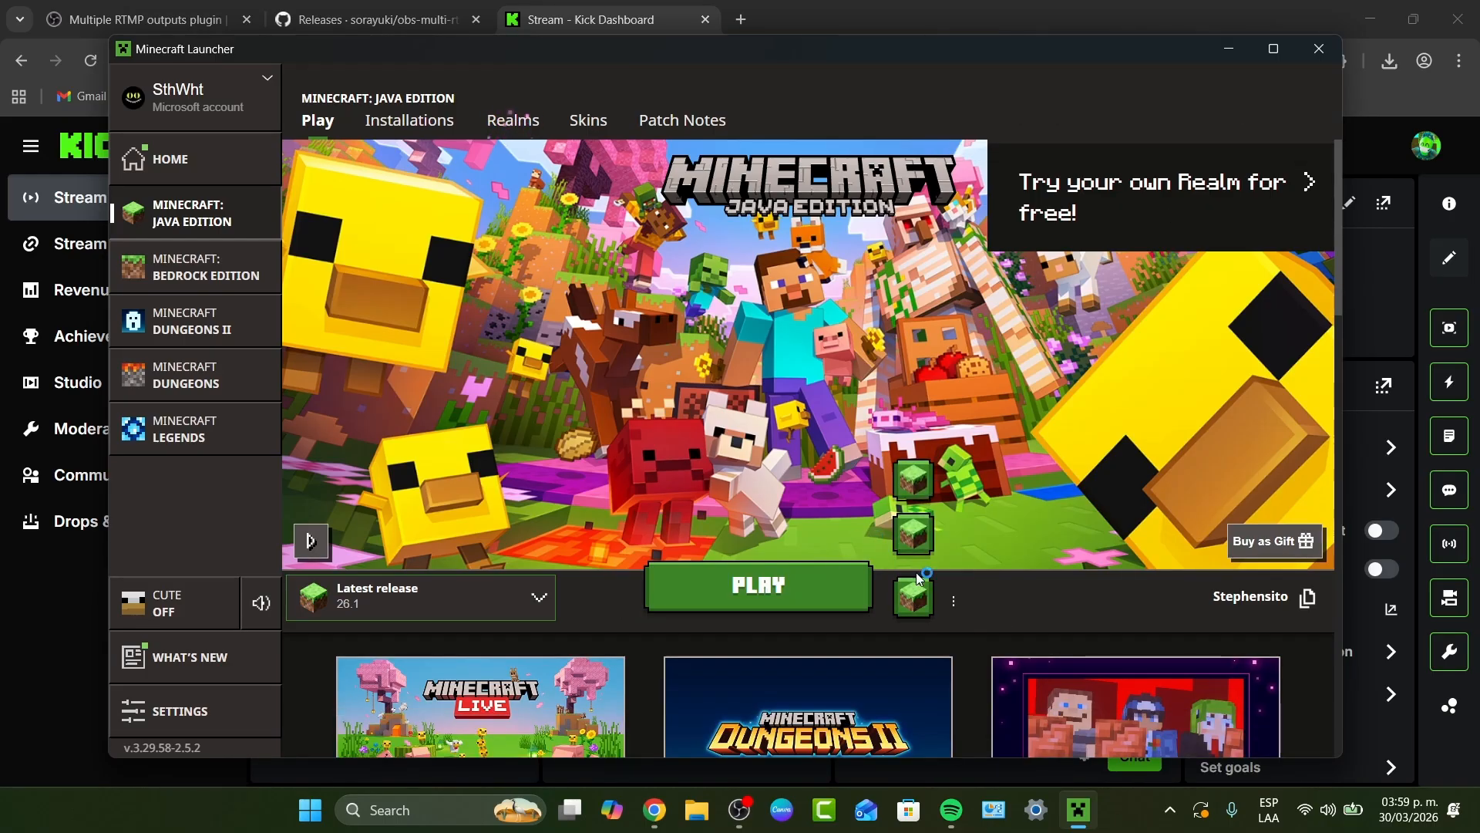
mouse_move(917, 486)
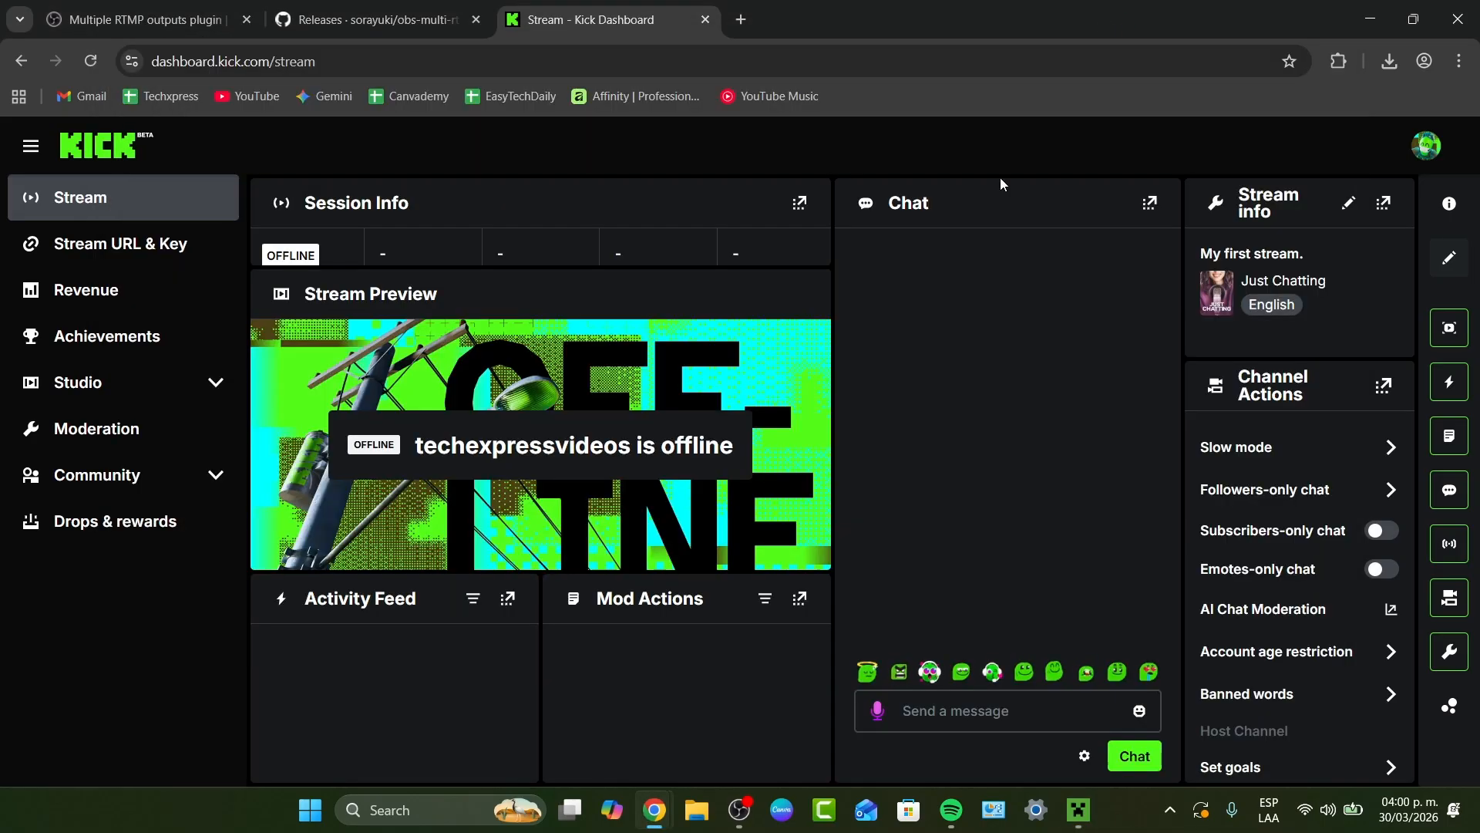
- Switch to OBS Studio and lower the Desktop Audio volume to about -55.5 dB
left_click(739, 810)
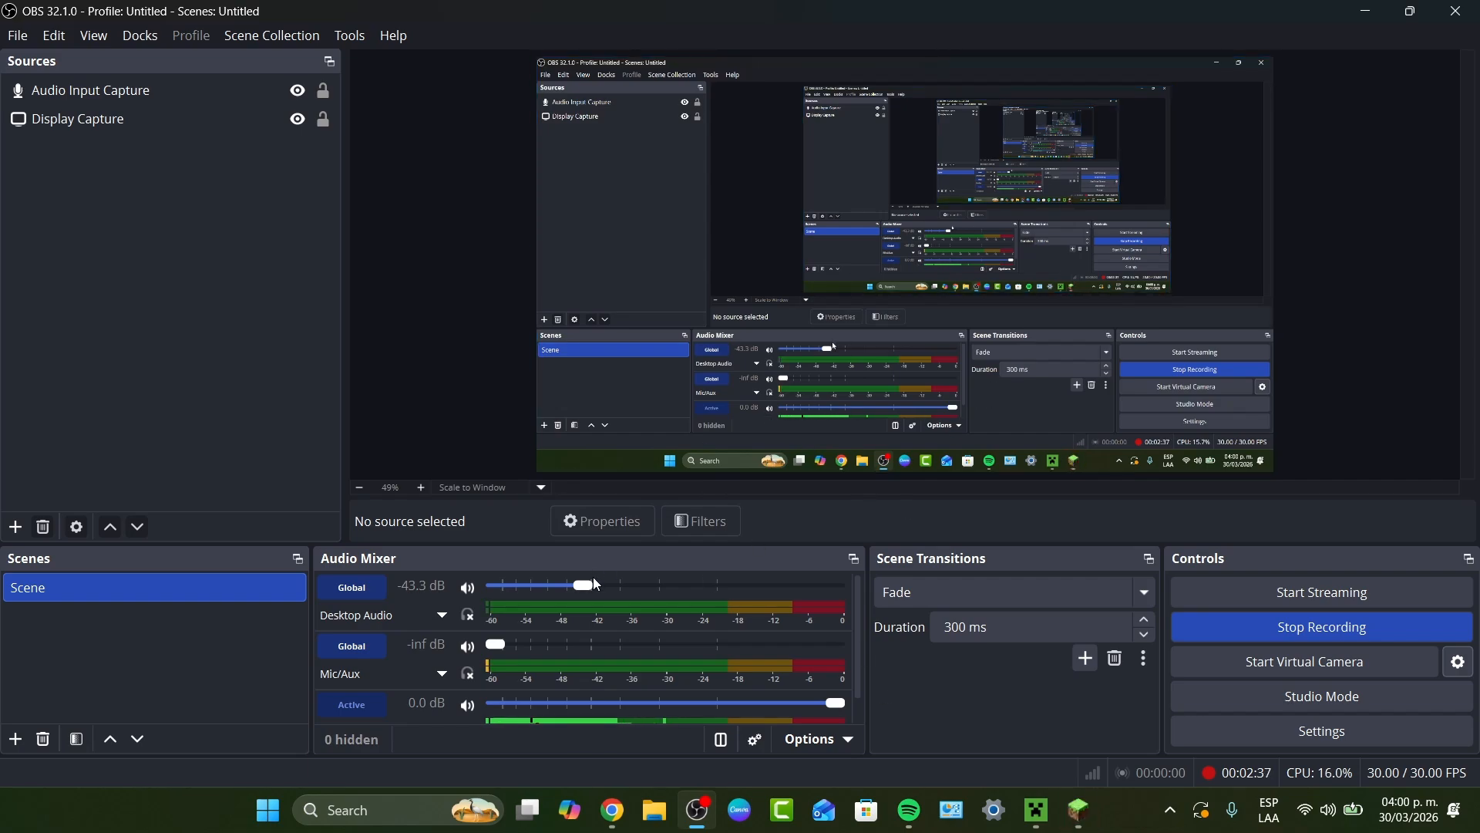
mouse_move(585, 584)
left_mouse_down()
mouse_move(546, 584)
mouse_move(558, 589)
left_mouse_up()
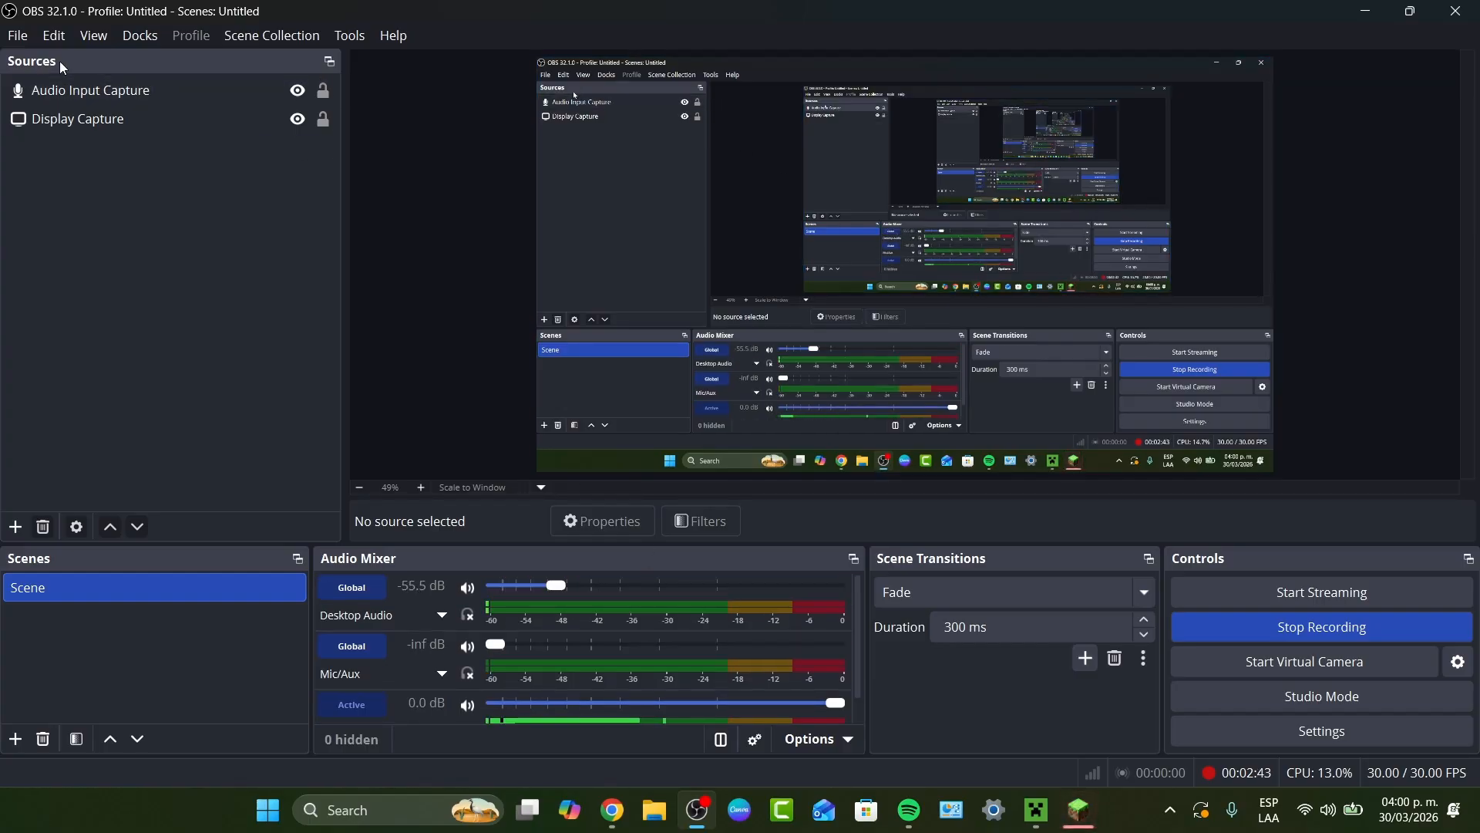
- Open the OBS stream settings and set the streaming service to Custom
left_click(20, 38)
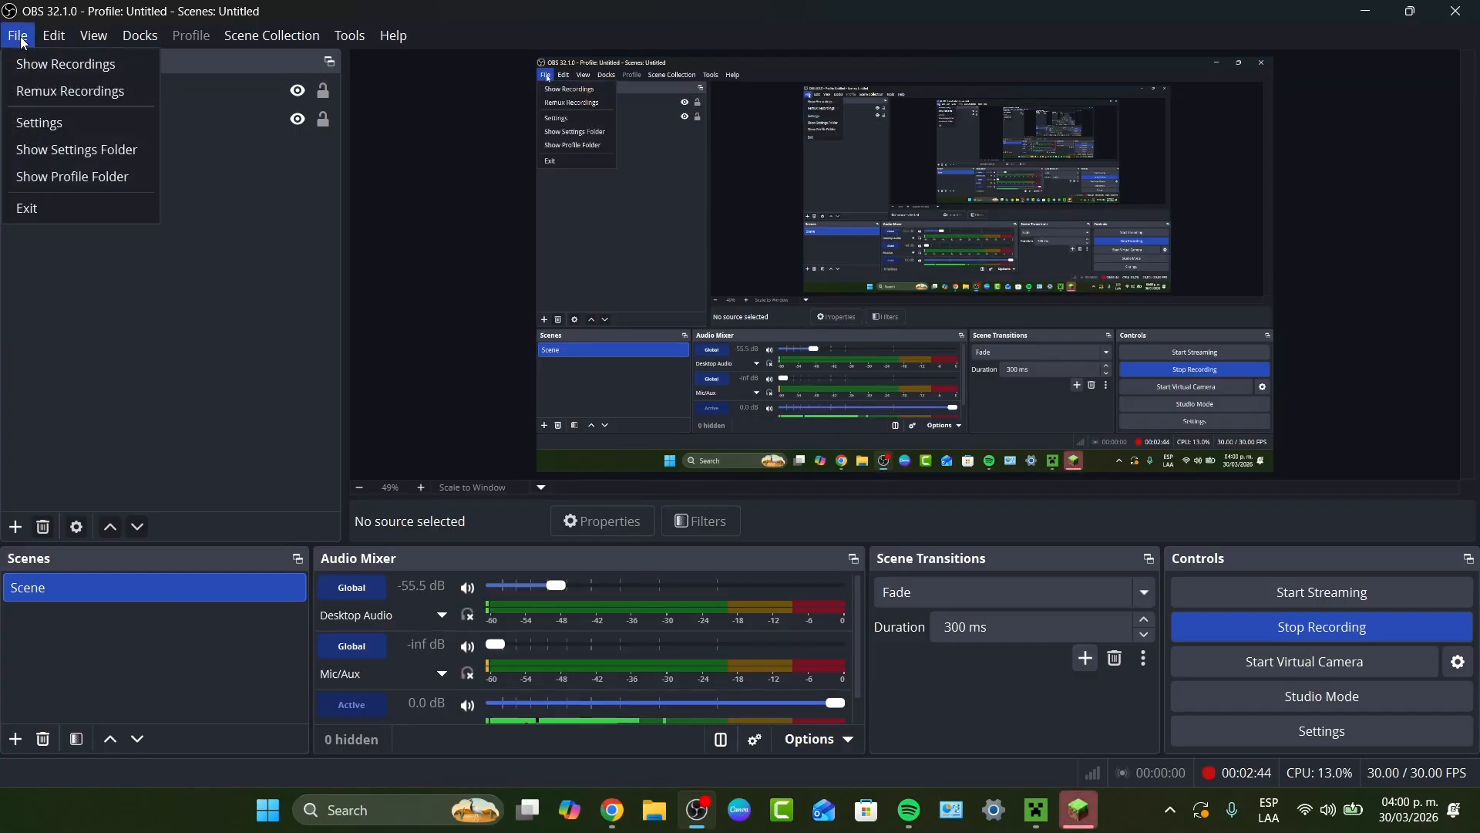
left_click(91, 115)
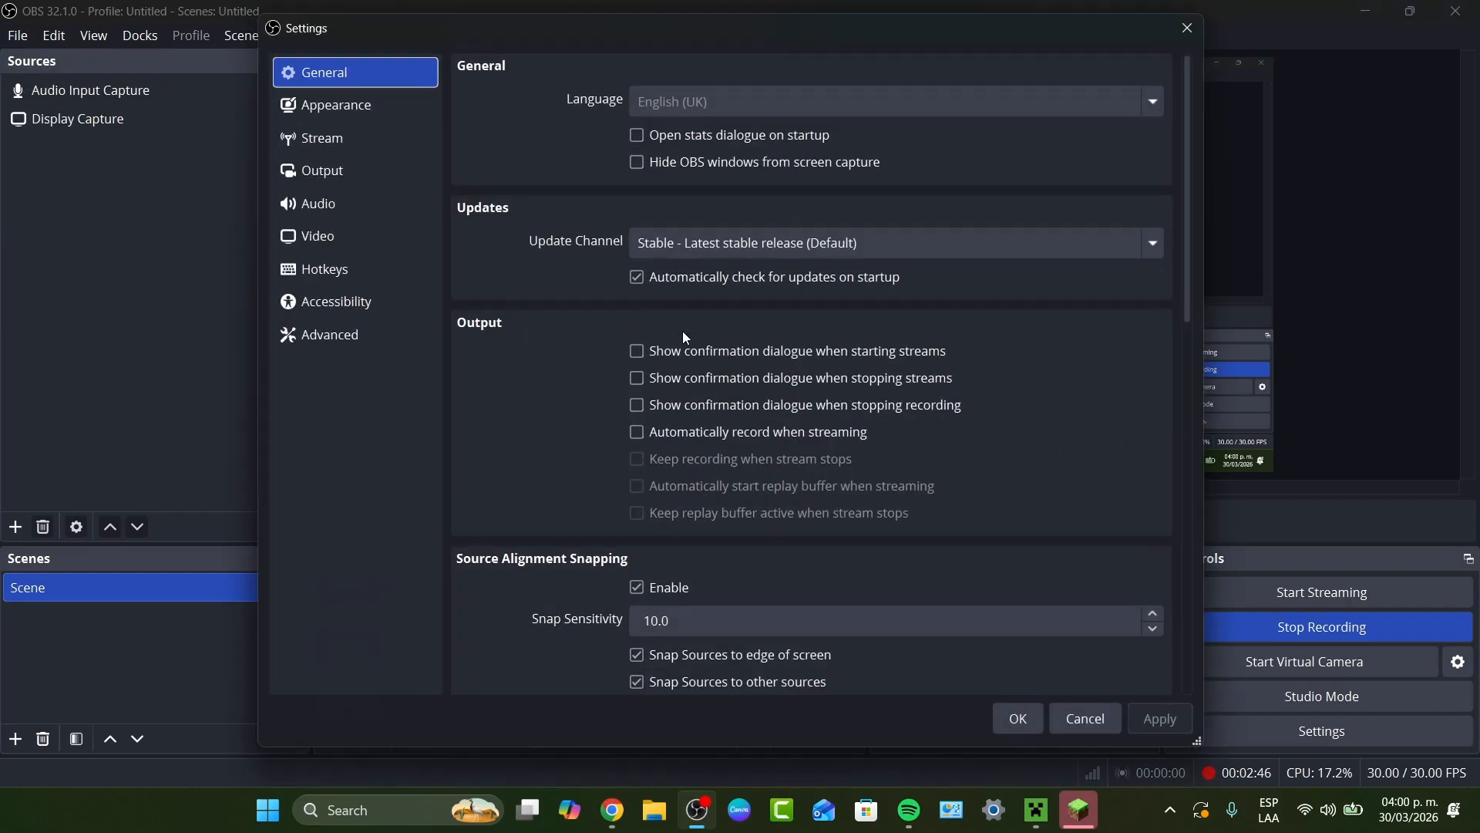
left_click(369, 139)
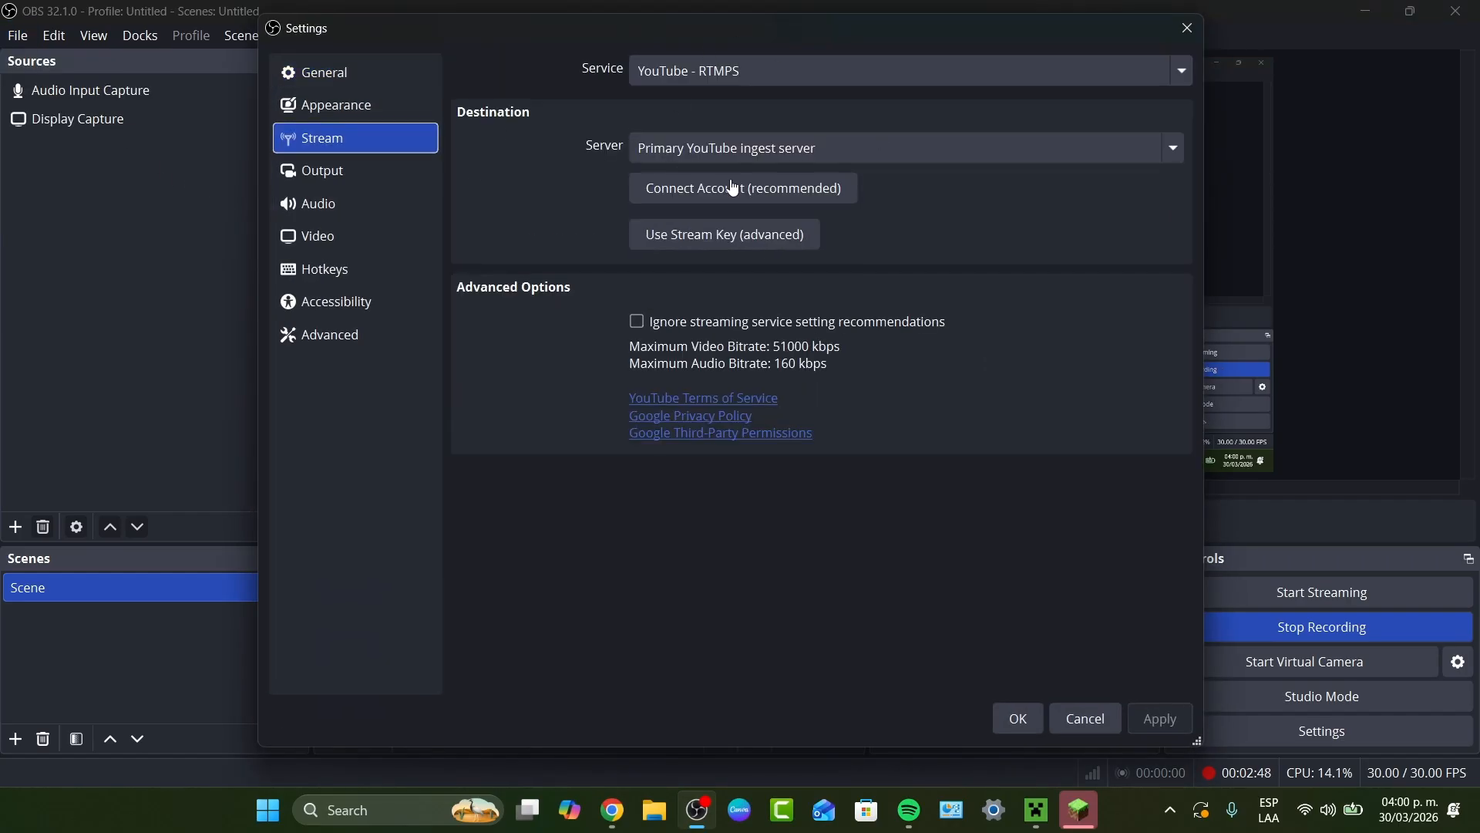
left_click(786, 78)
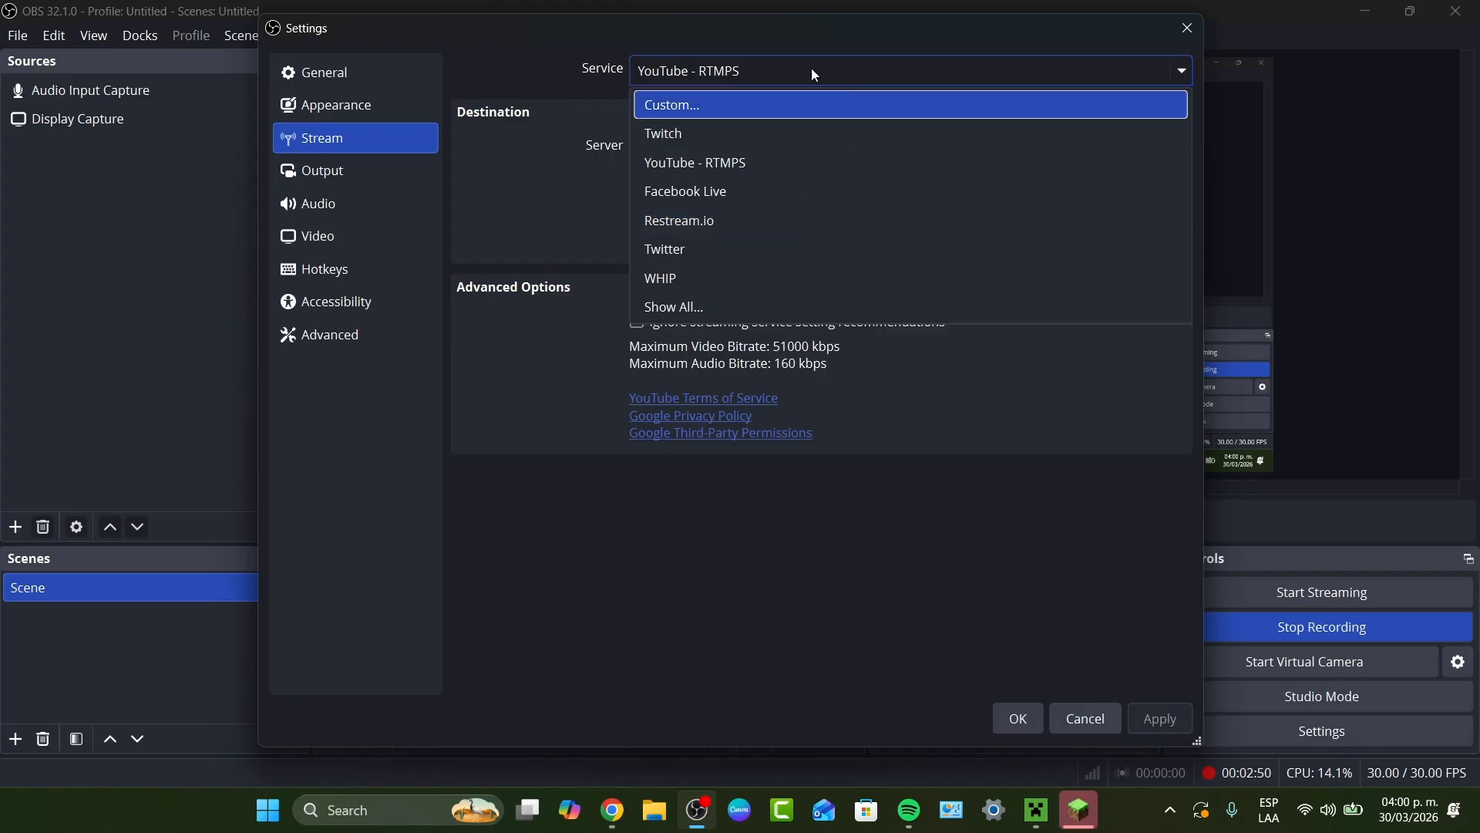
left_click(735, 119)
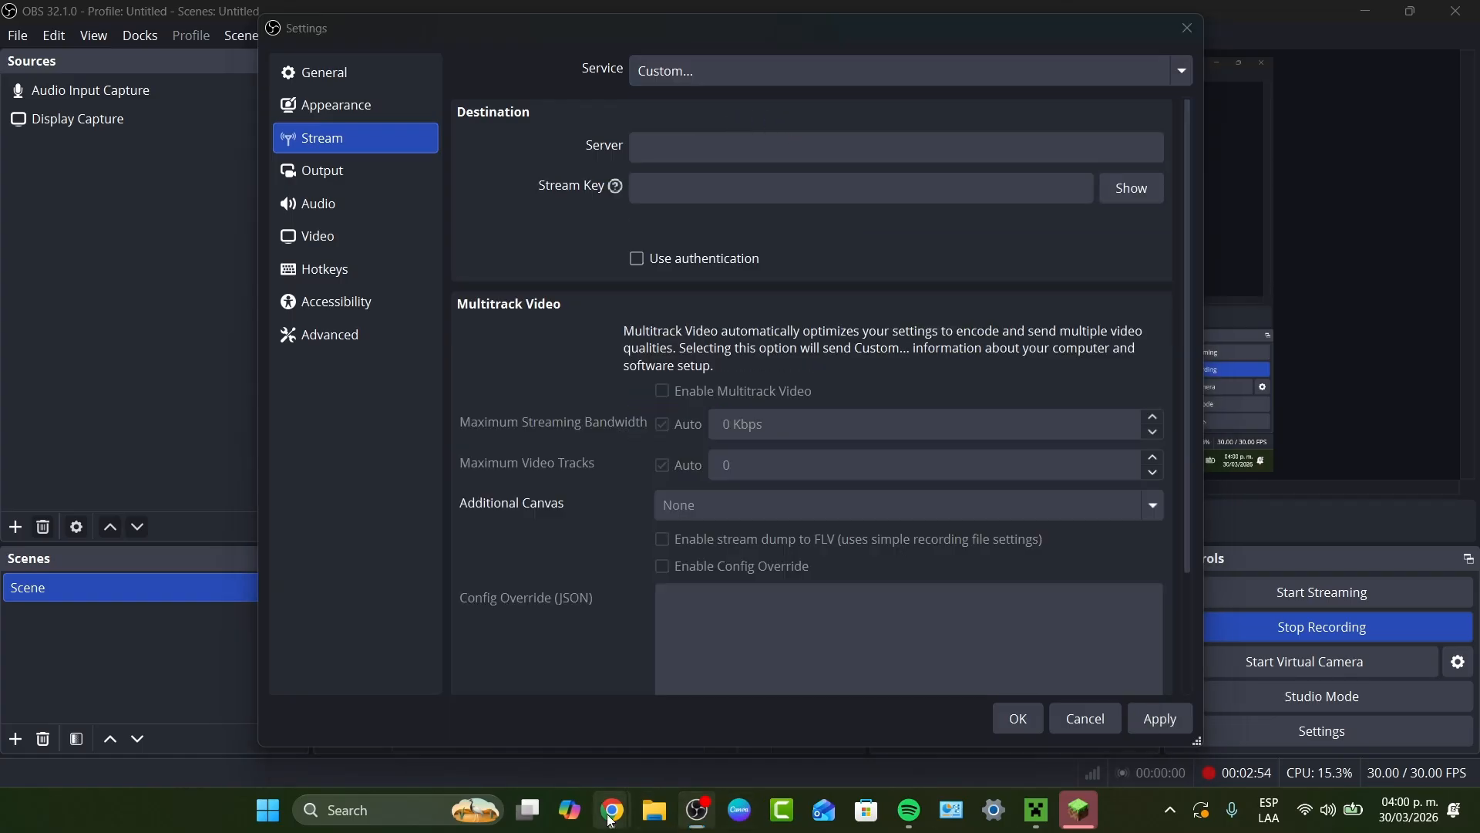
- Switch to the Kick dashboard in Chrome, open the Stream URL & Key page and reveal the stream URL
mouse_move(612, 817)
left_click(658, 738)
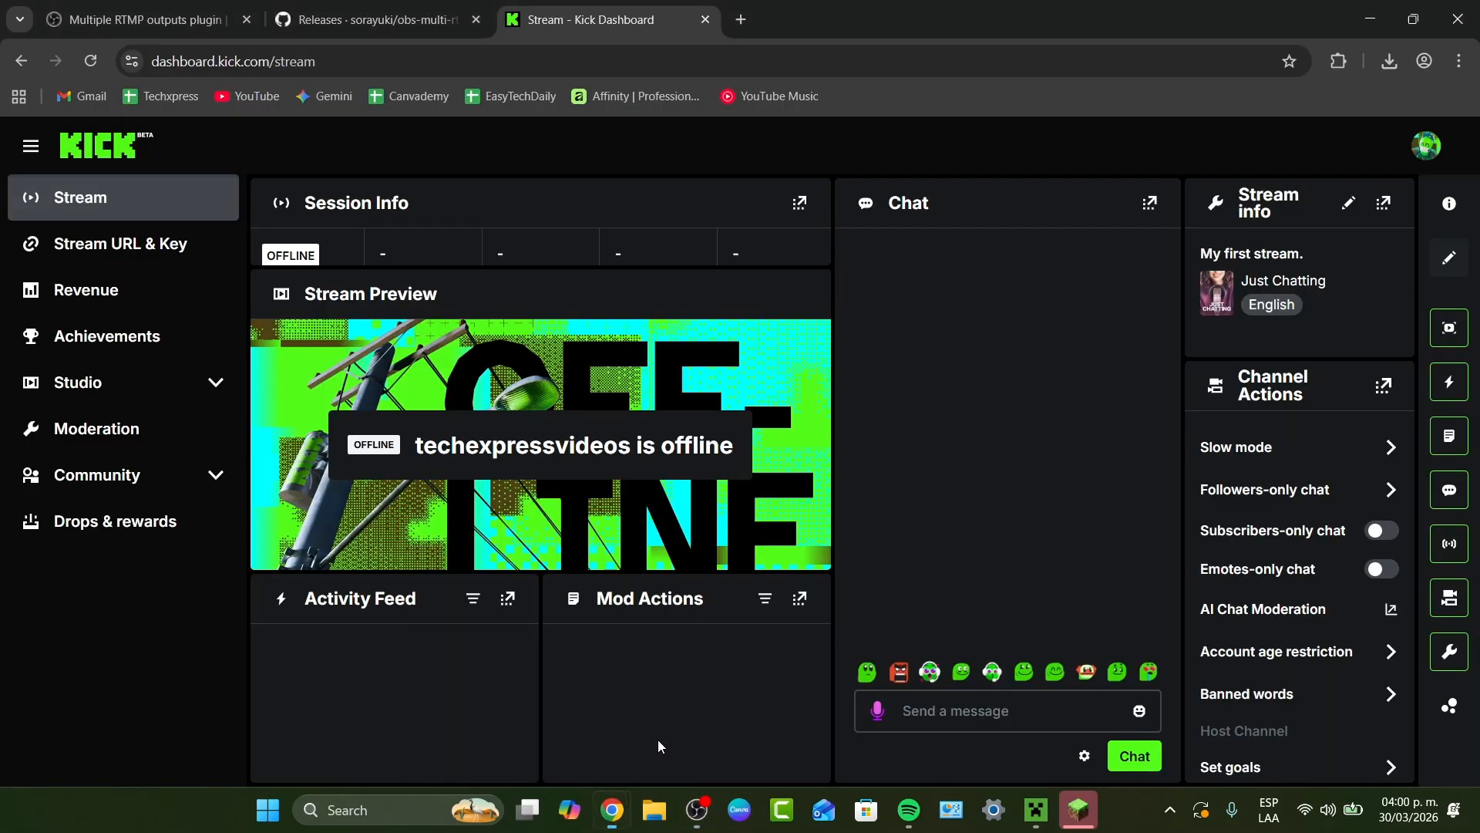
left_click(170, 241)
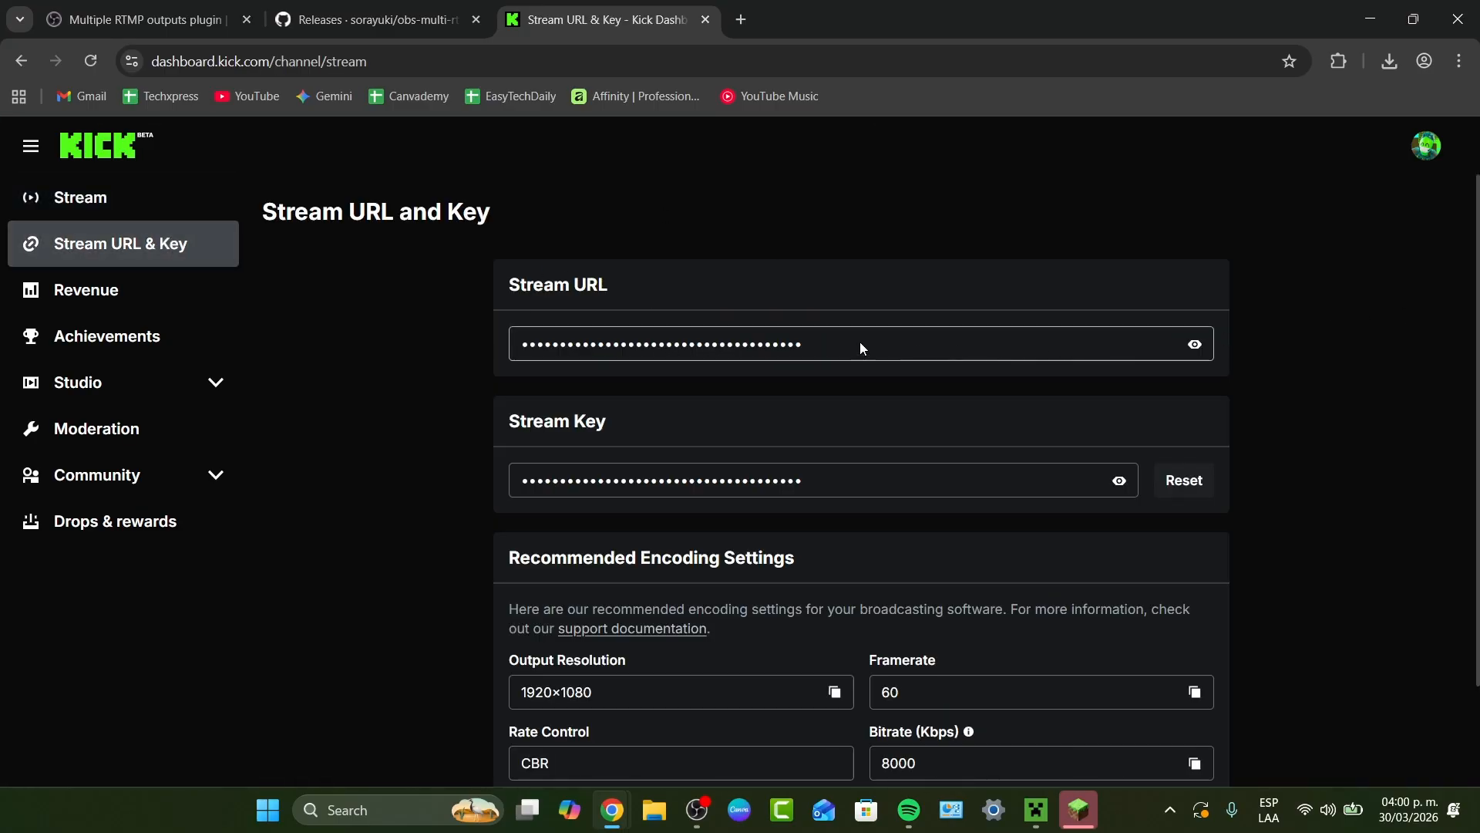
left_click(1194, 346)
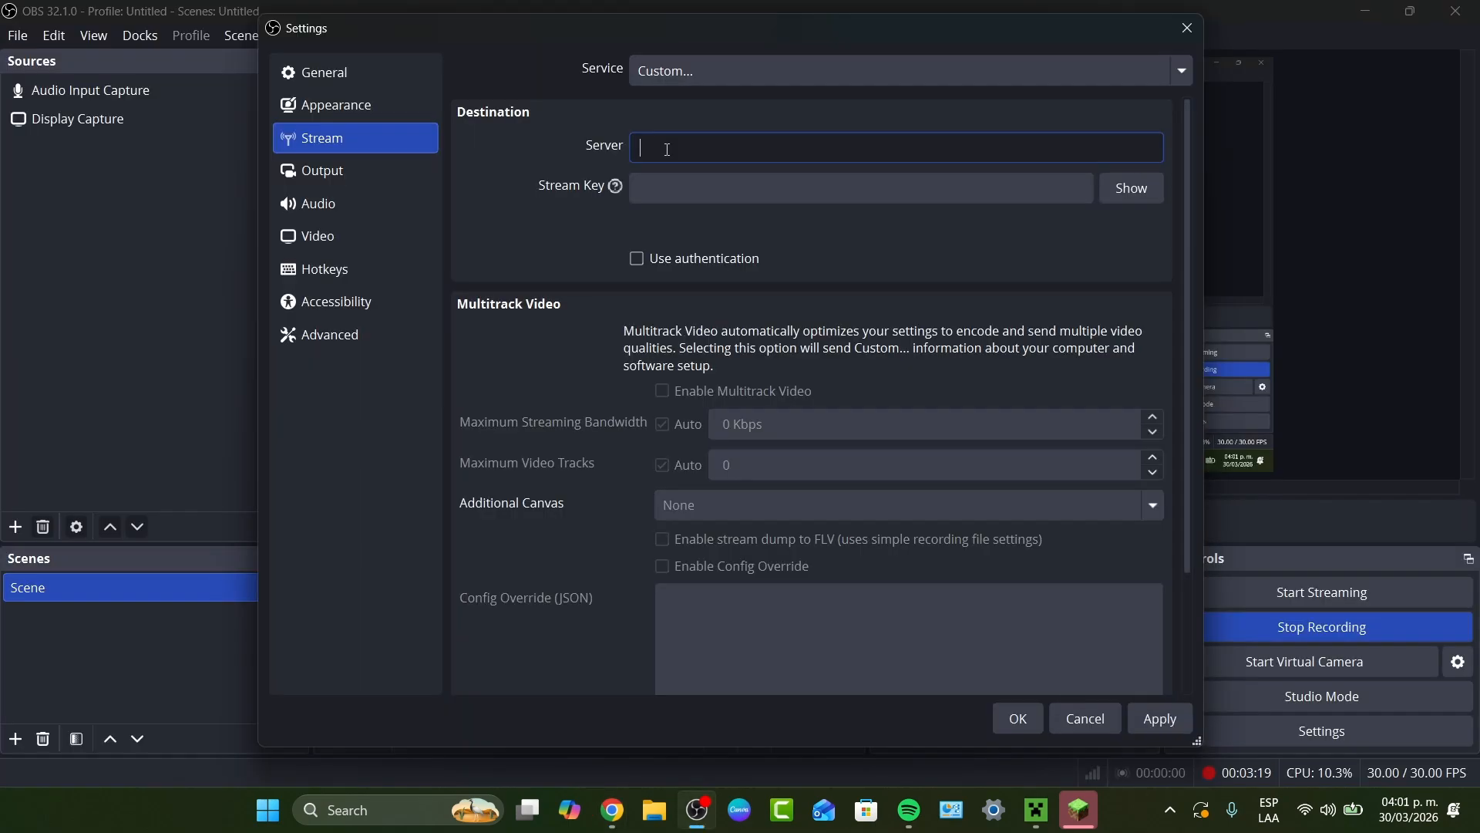
- In the OBS custom stream settings, paste the Kick stream URL as the server and fill in the stream key
type("rtmps://fa723fc1b171.global-contribute.live-video.net/")
left_click(644, 196)
key("ctrl+v")
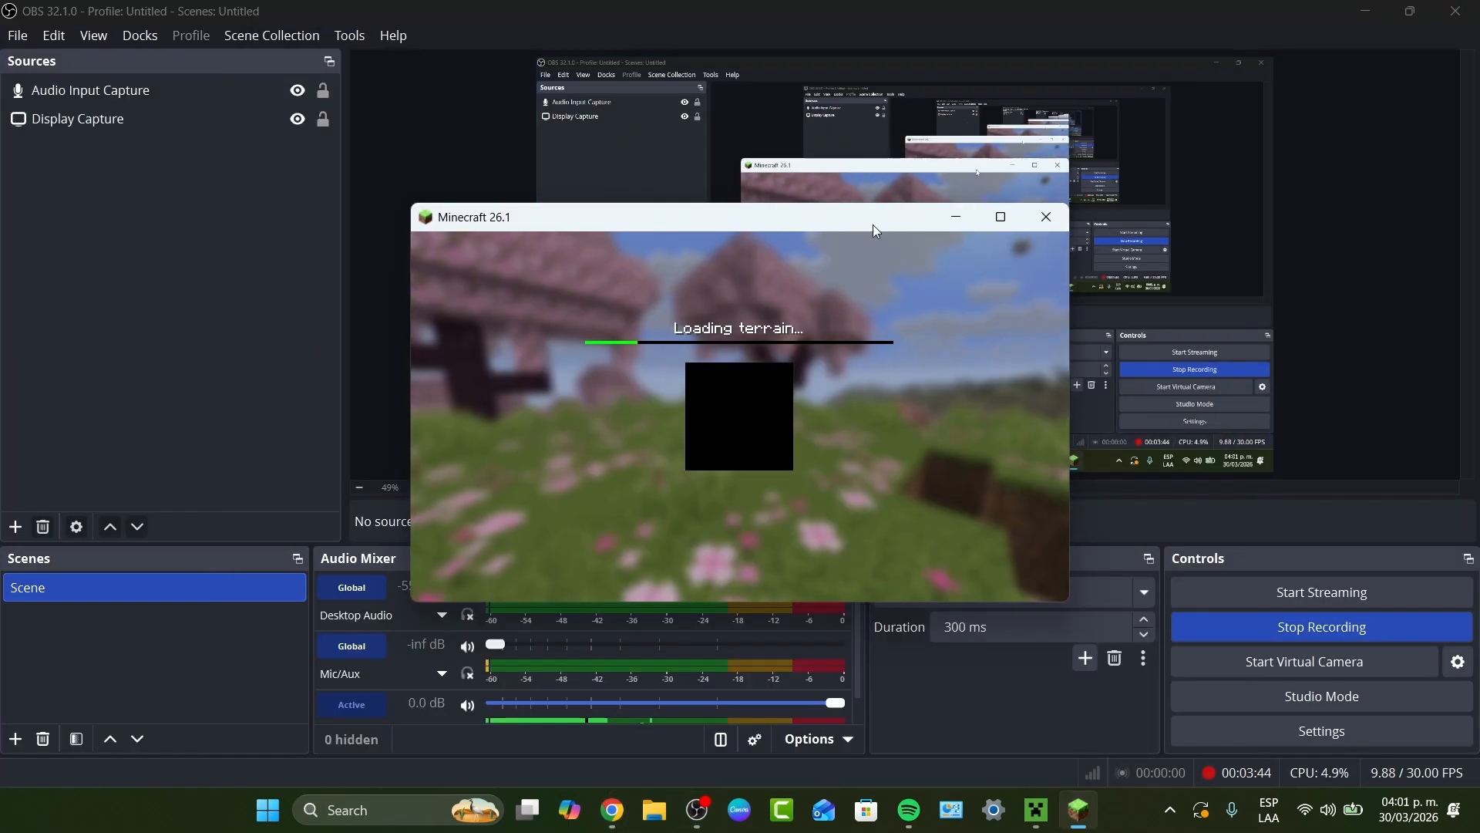
- Move the Minecraft window aside and start streaming from OBS Studio
left_click_drag(873, 222, 1130, 225)
left_click(316, 307)
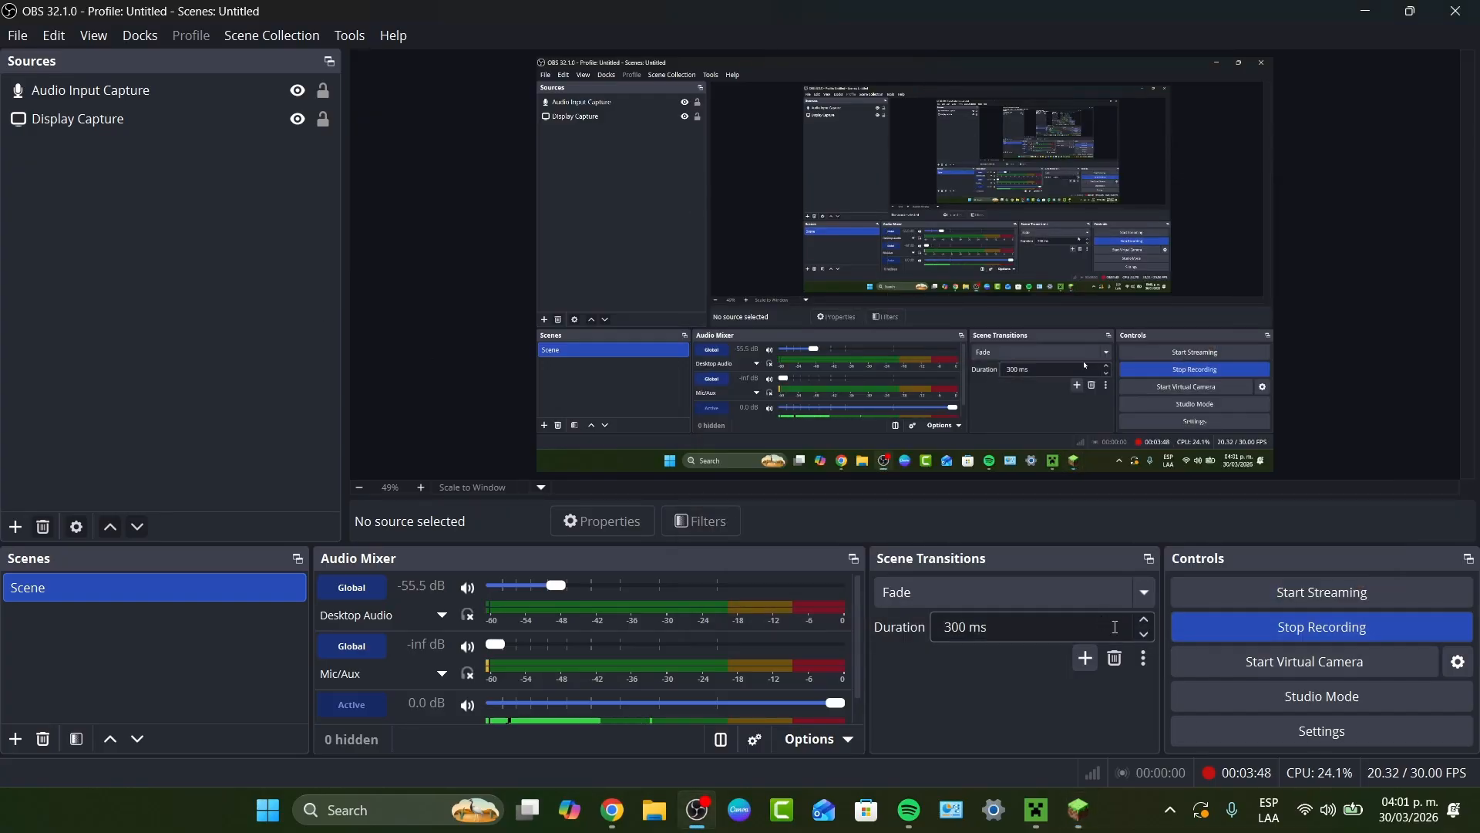
left_click(1219, 594)
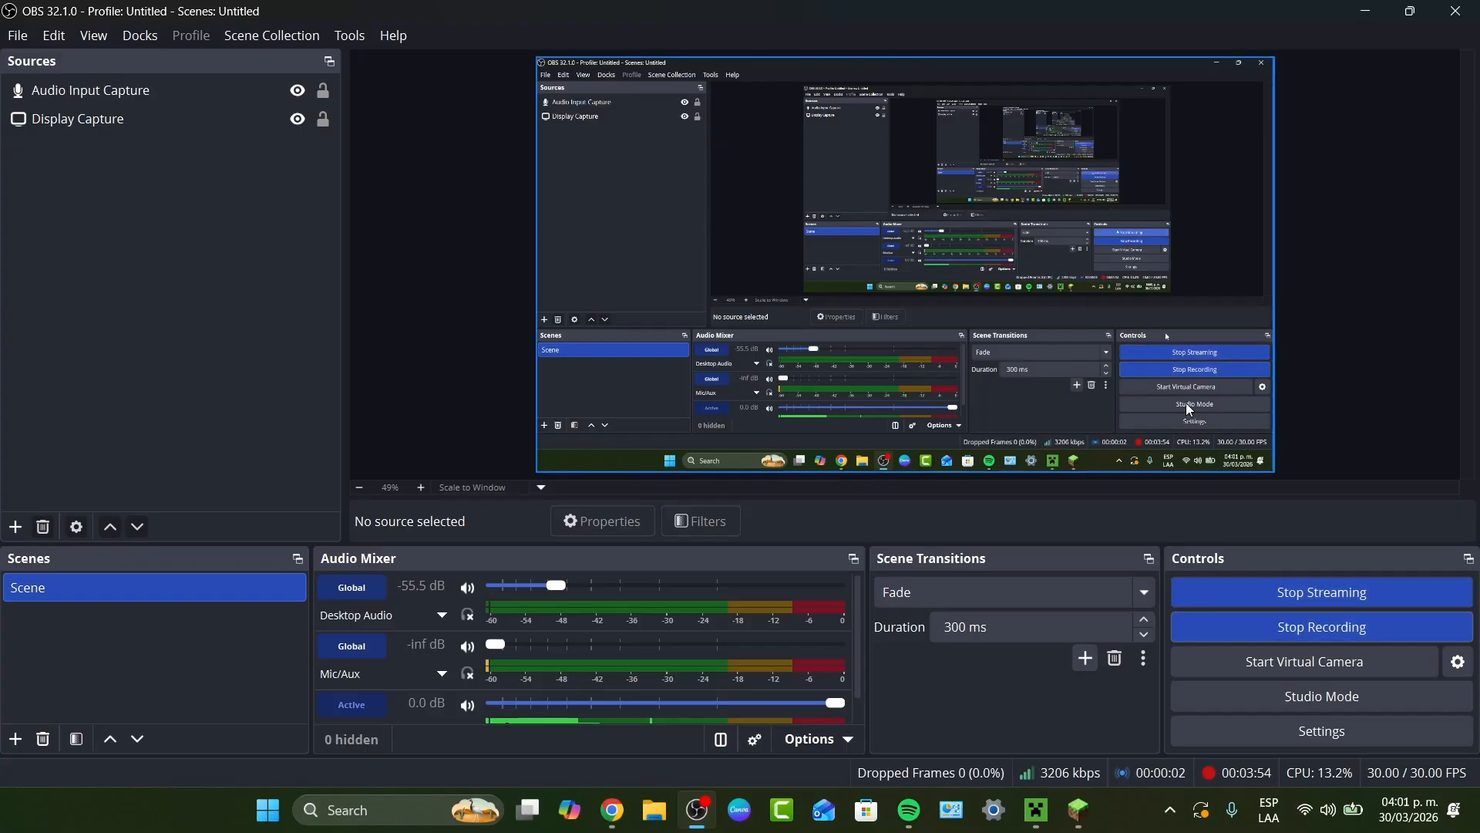
- Switch to the Kick dashboard in Chrome, review the recommended encoding settings and open the Stream page
mouse_move(613, 810)
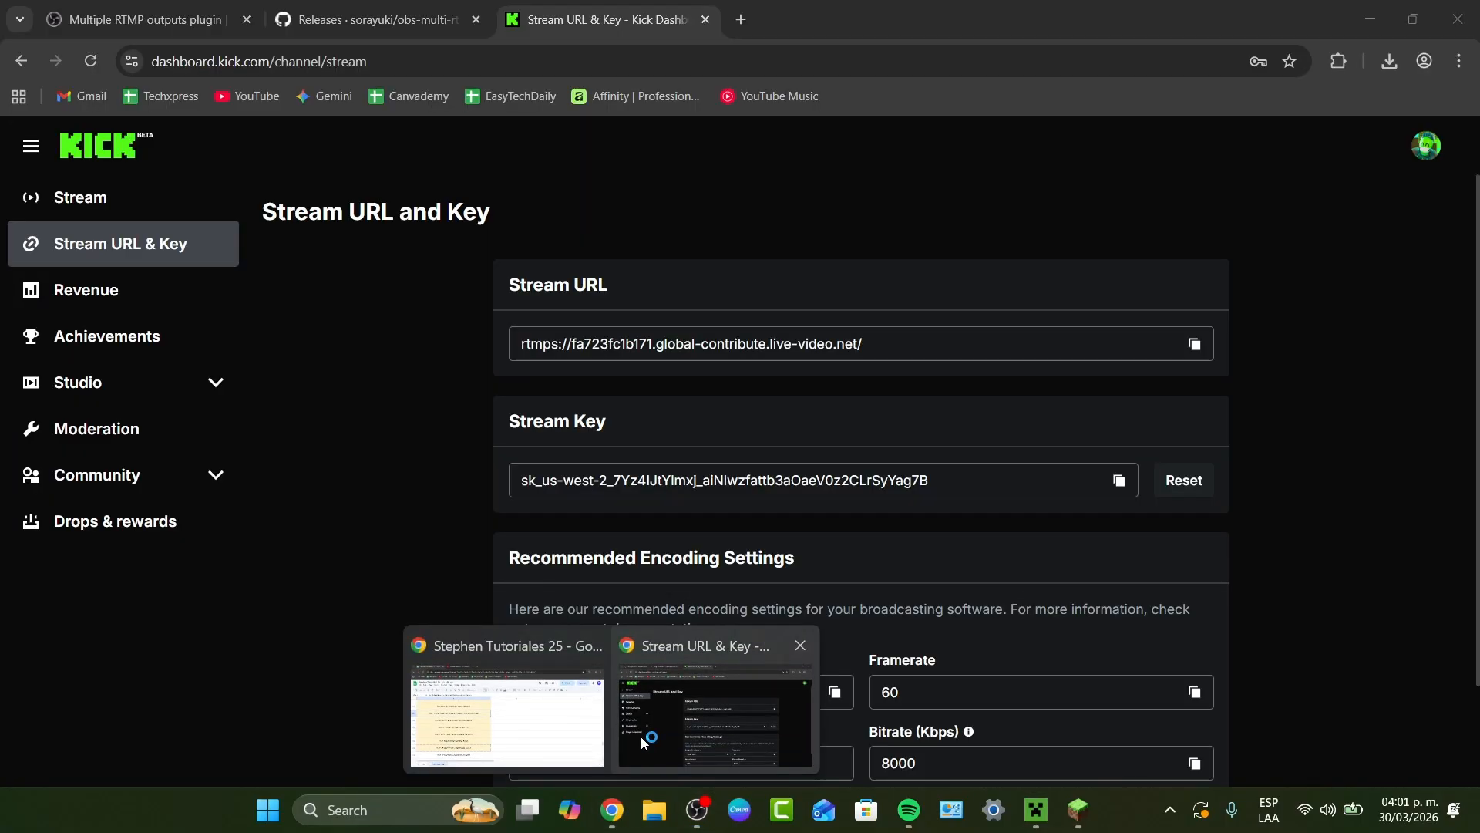
left_click(641, 737)
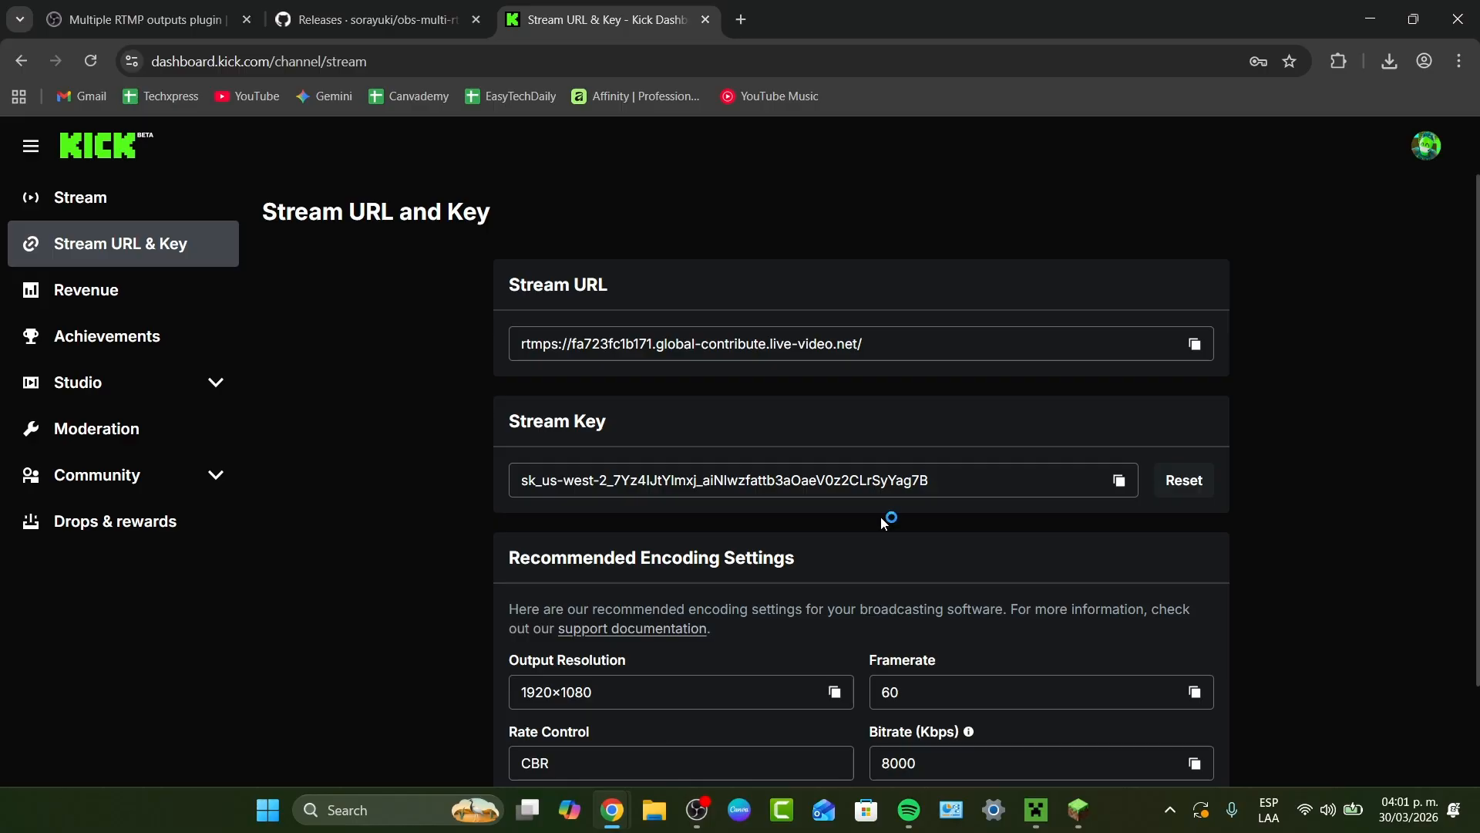
scroll(881, 518, "down", 2)
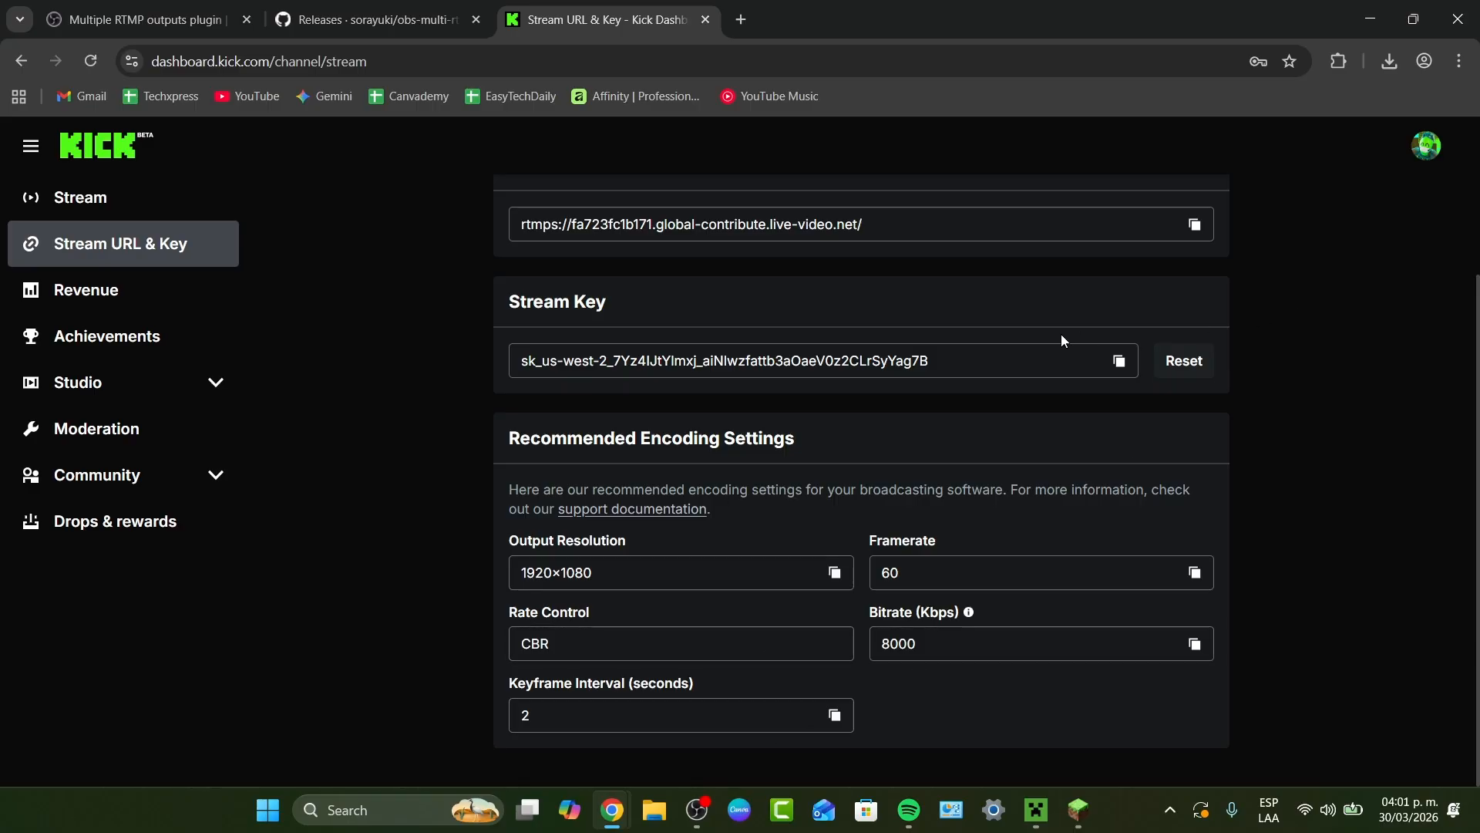
scroll(1060, 340, "up", 2)
left_click(126, 200)
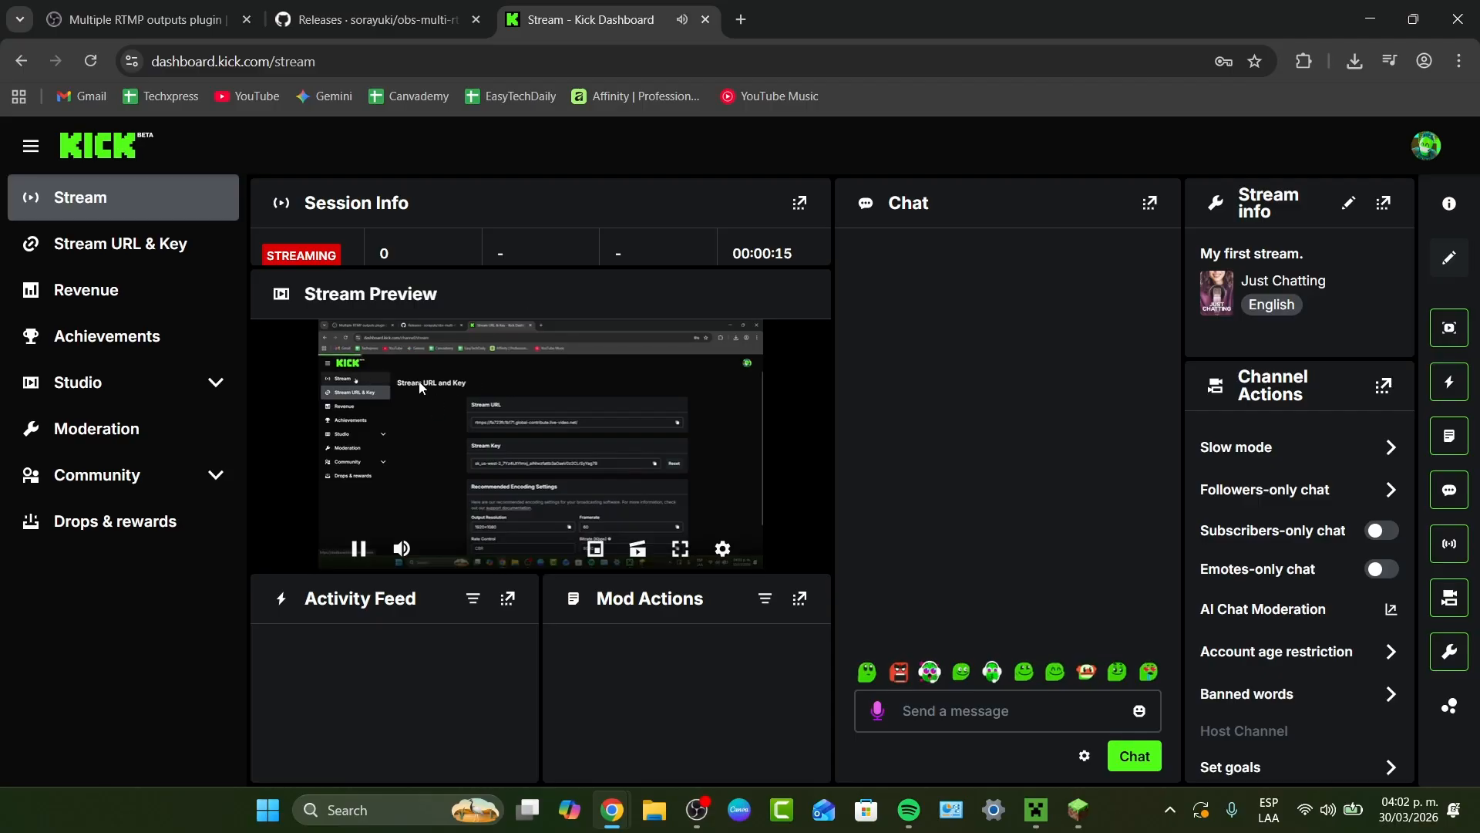
- Mute the Stream Preview on the Kick dashboard and keep its playback running
mouse_move(401, 552)
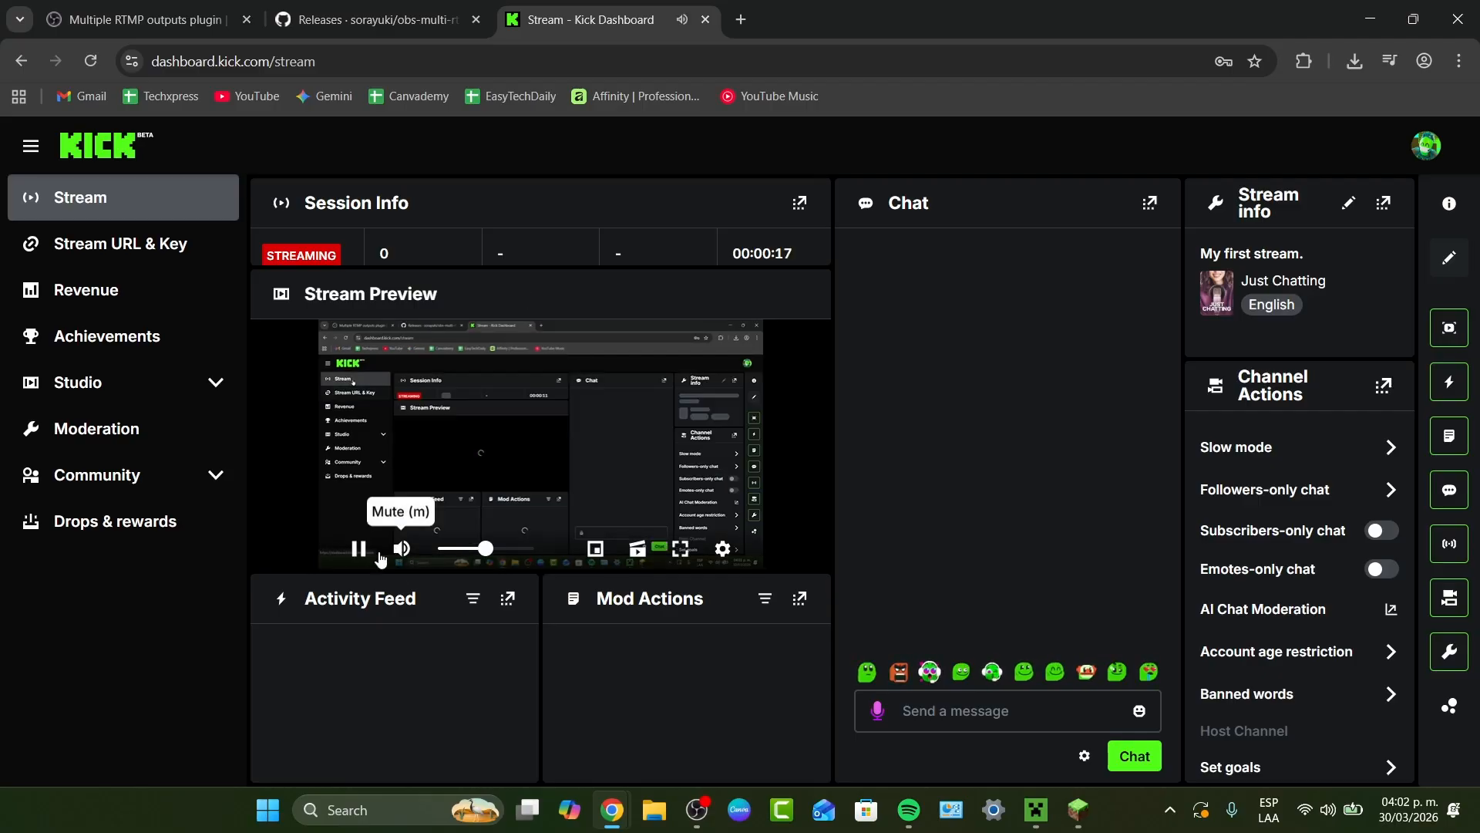
left_click(358, 548)
left_click(401, 552)
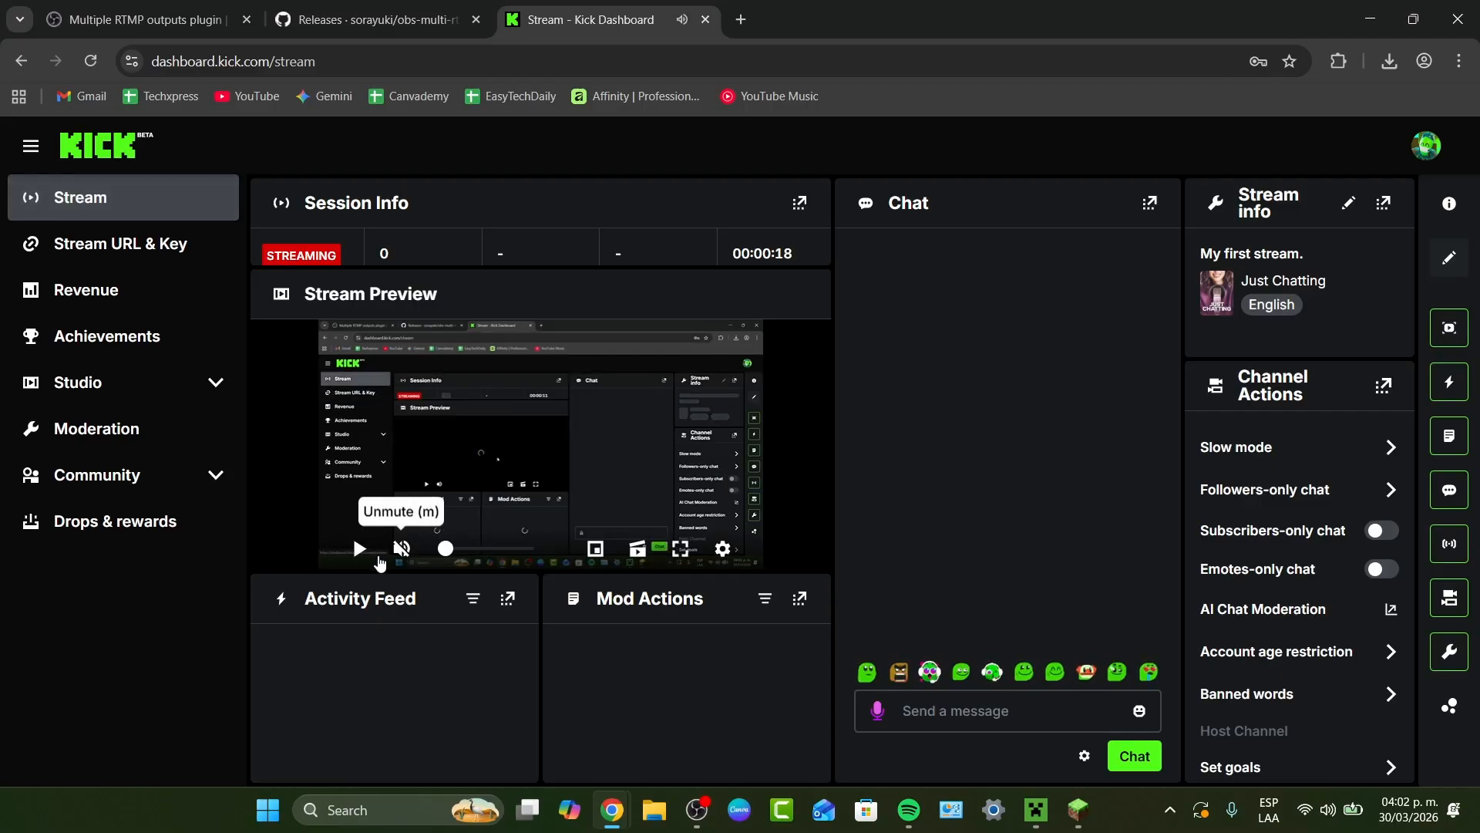
left_click(359, 548)
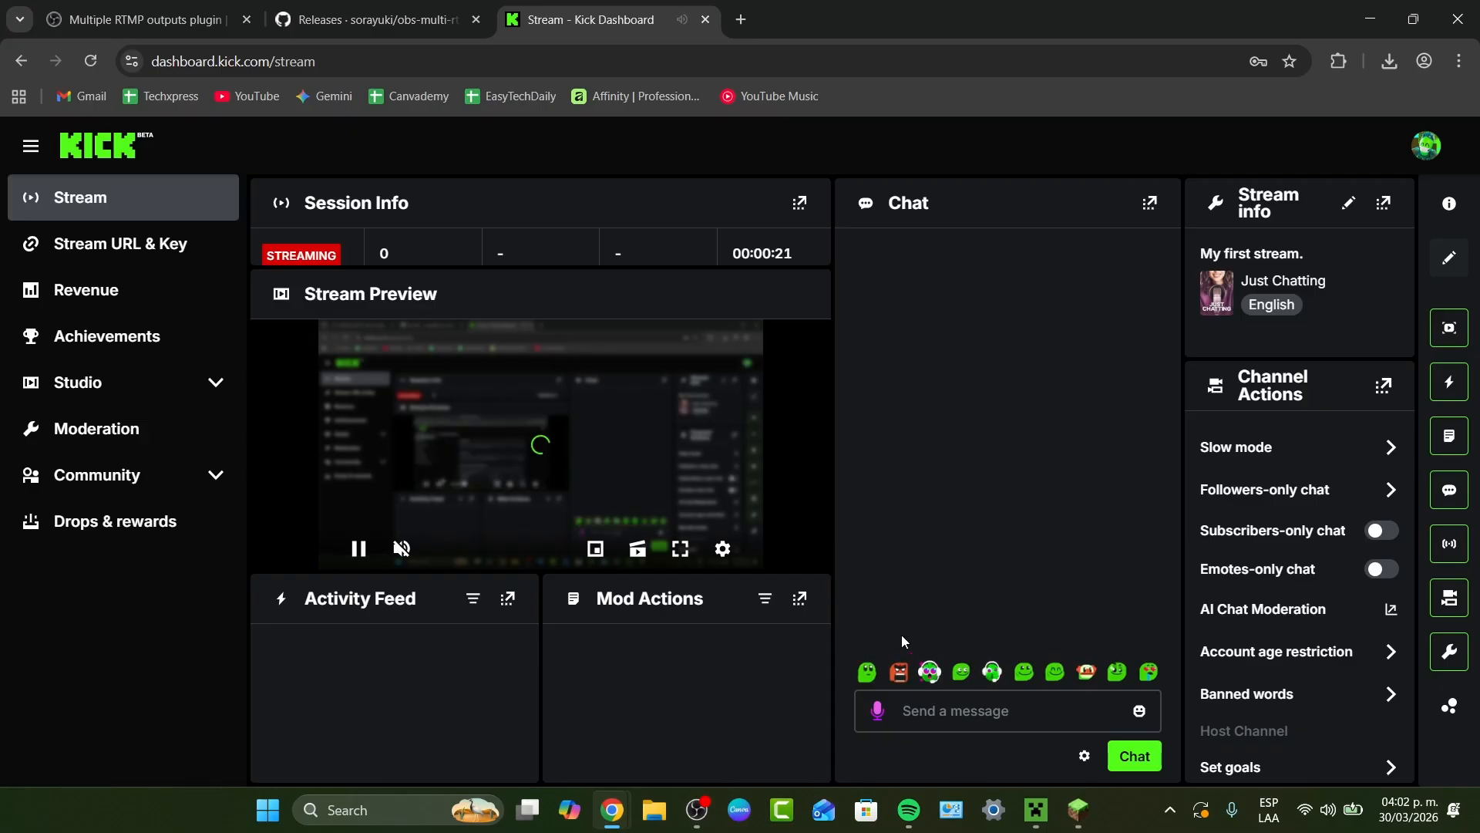
- Place the Minecraft window beside the Kick stream preview, resume the game and return to the dashboard to check the broadcast
left_click(1086, 815)
left_click_drag(1125, 210, 1183, 134)
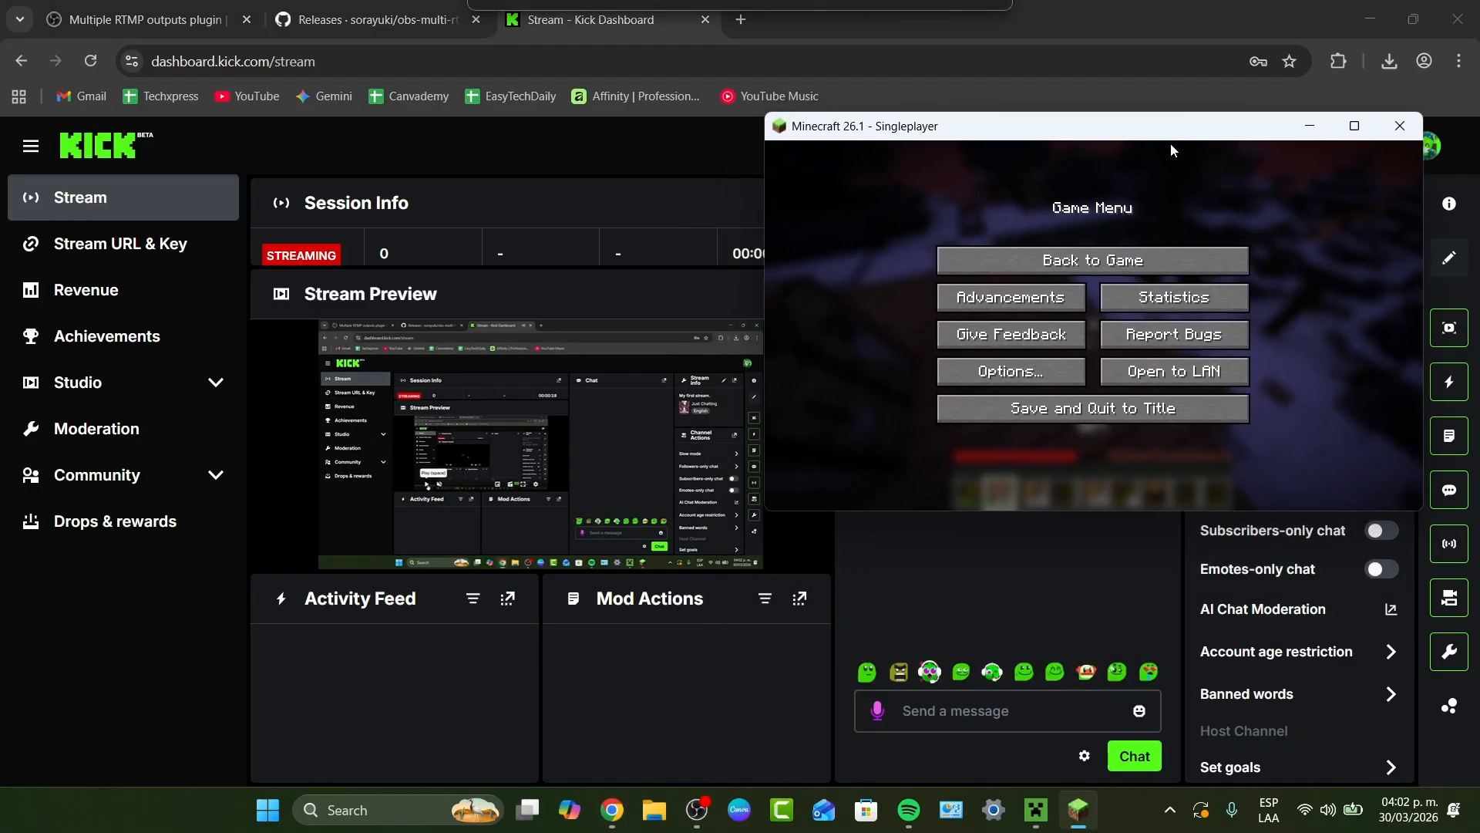
left_click(1092, 259)
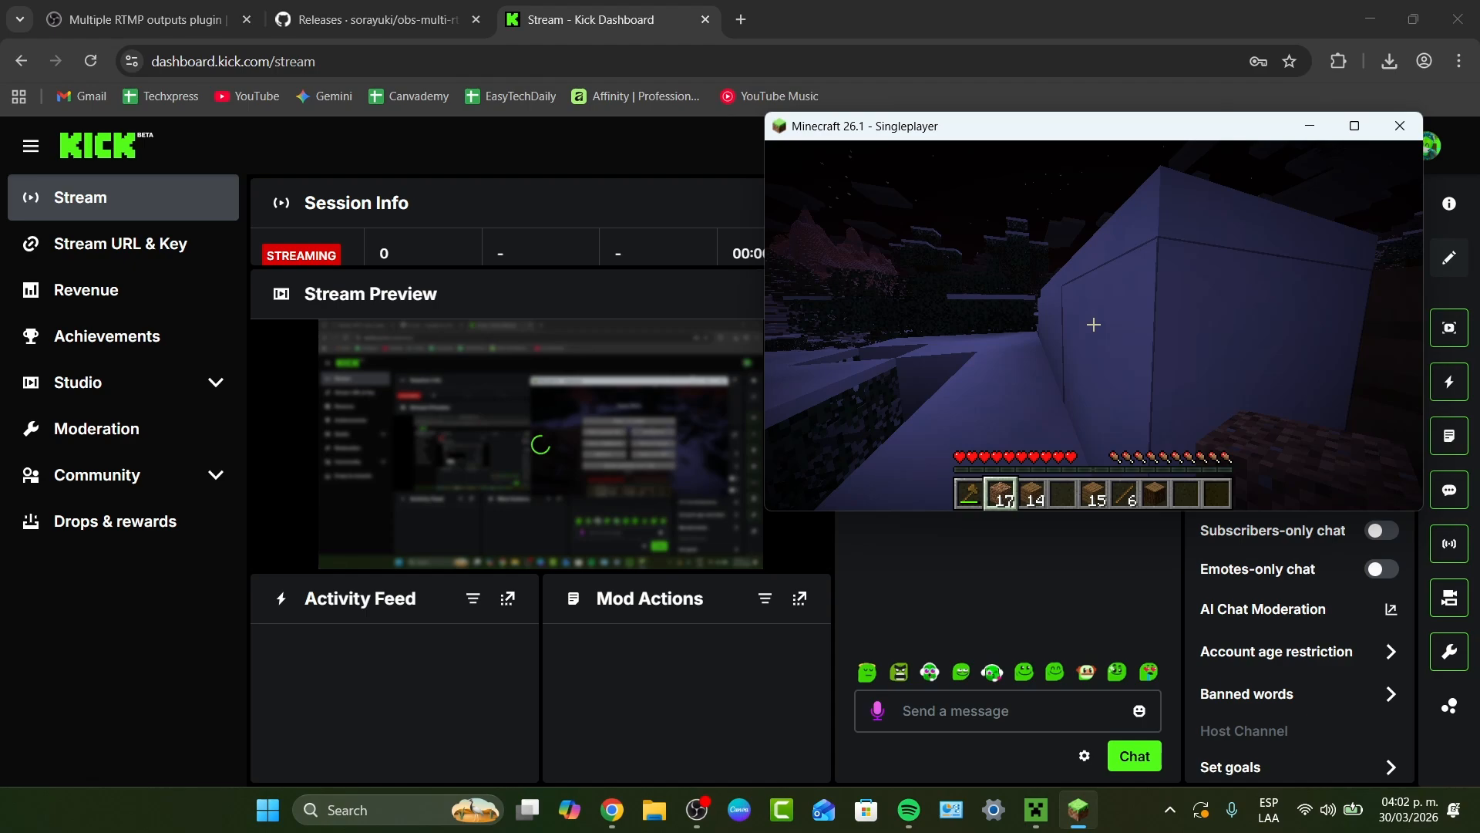
key("alt+Tab")
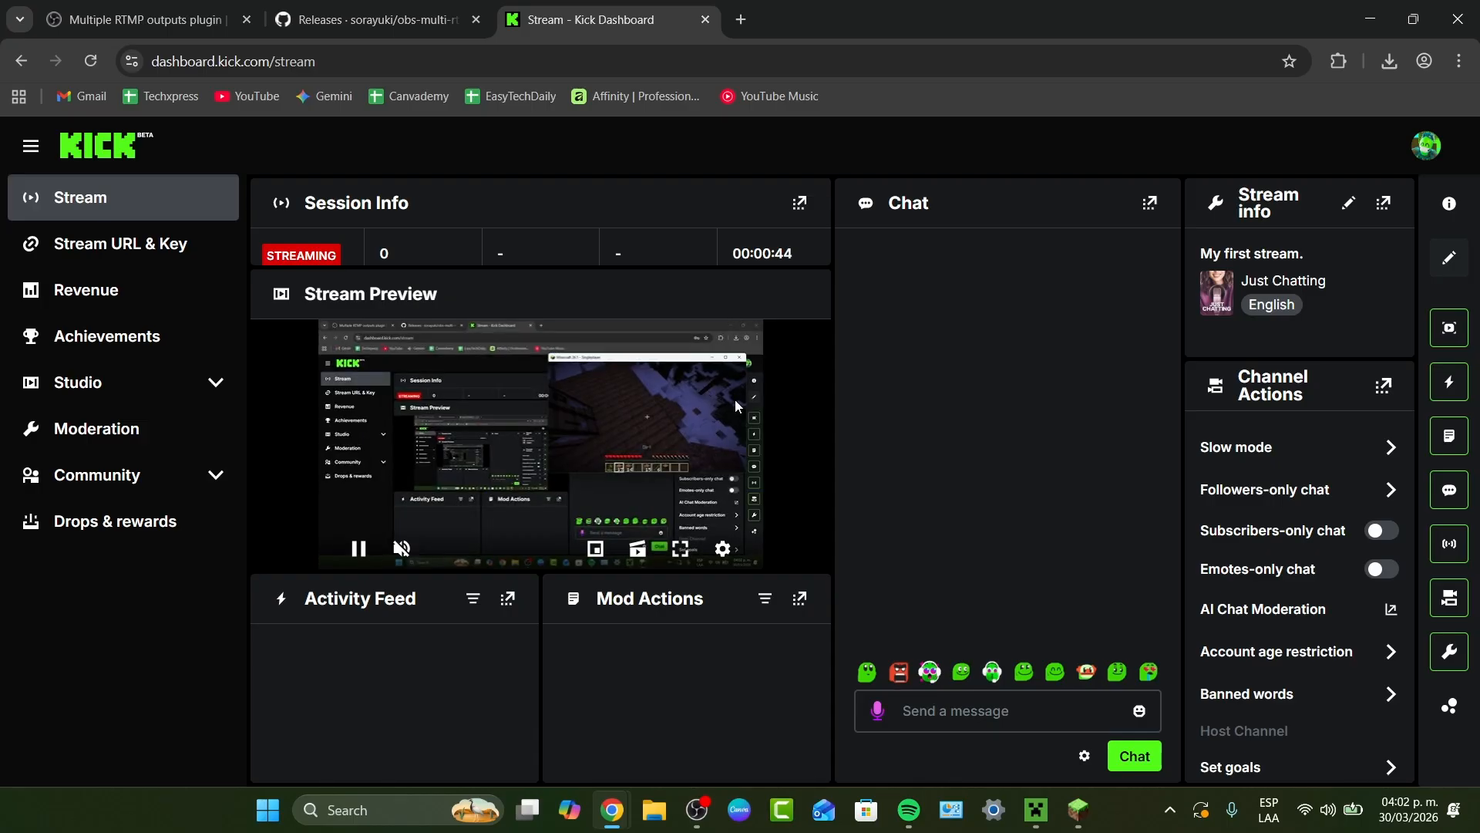
- Return to the Minecraft window and close the game
key("alt+Tab")
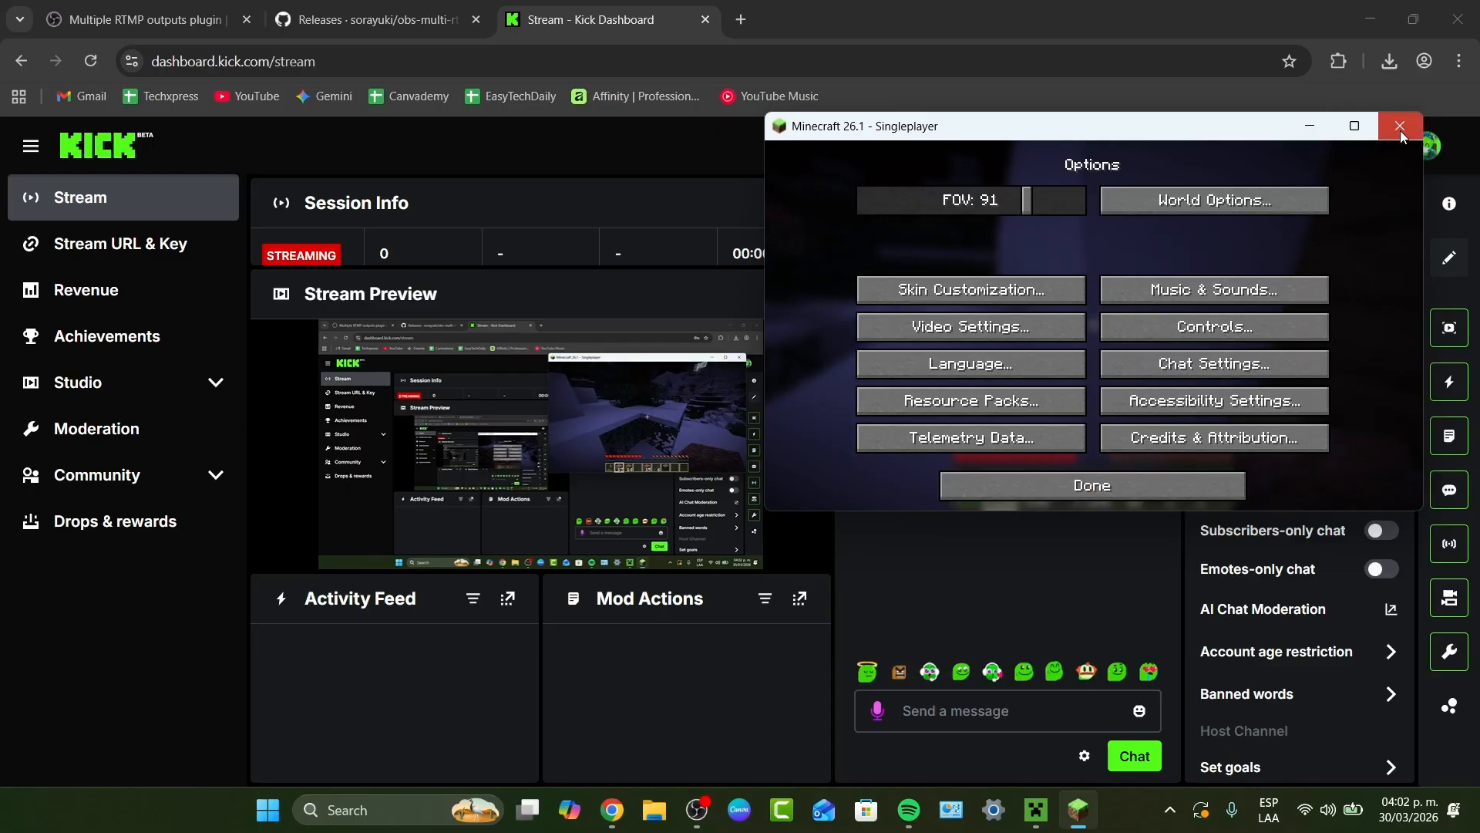
left_click(1400, 127)
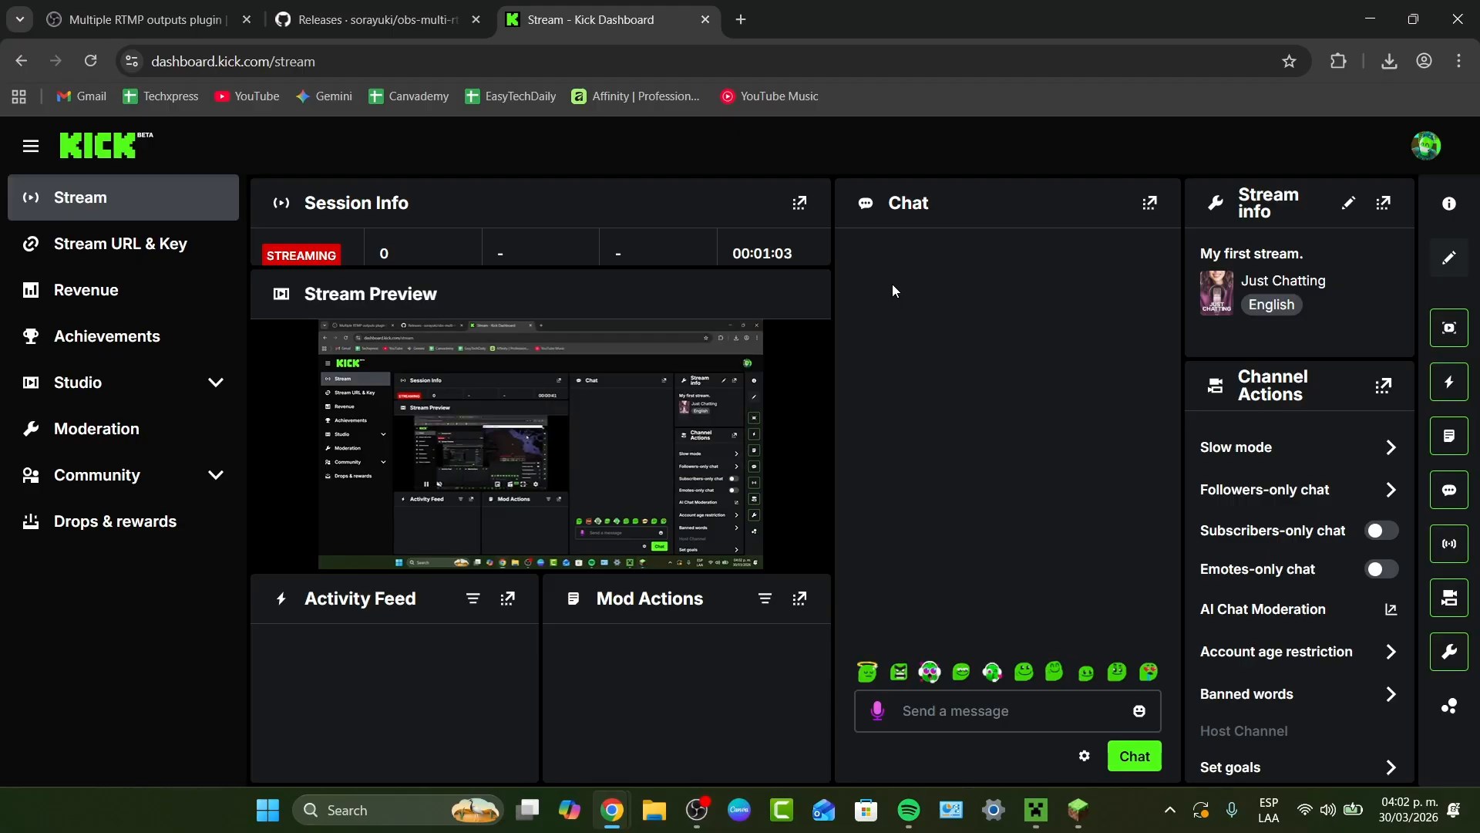
- Check the Stream Preview's sound by unmuting it and muting it again
mouse_move(729, 464)
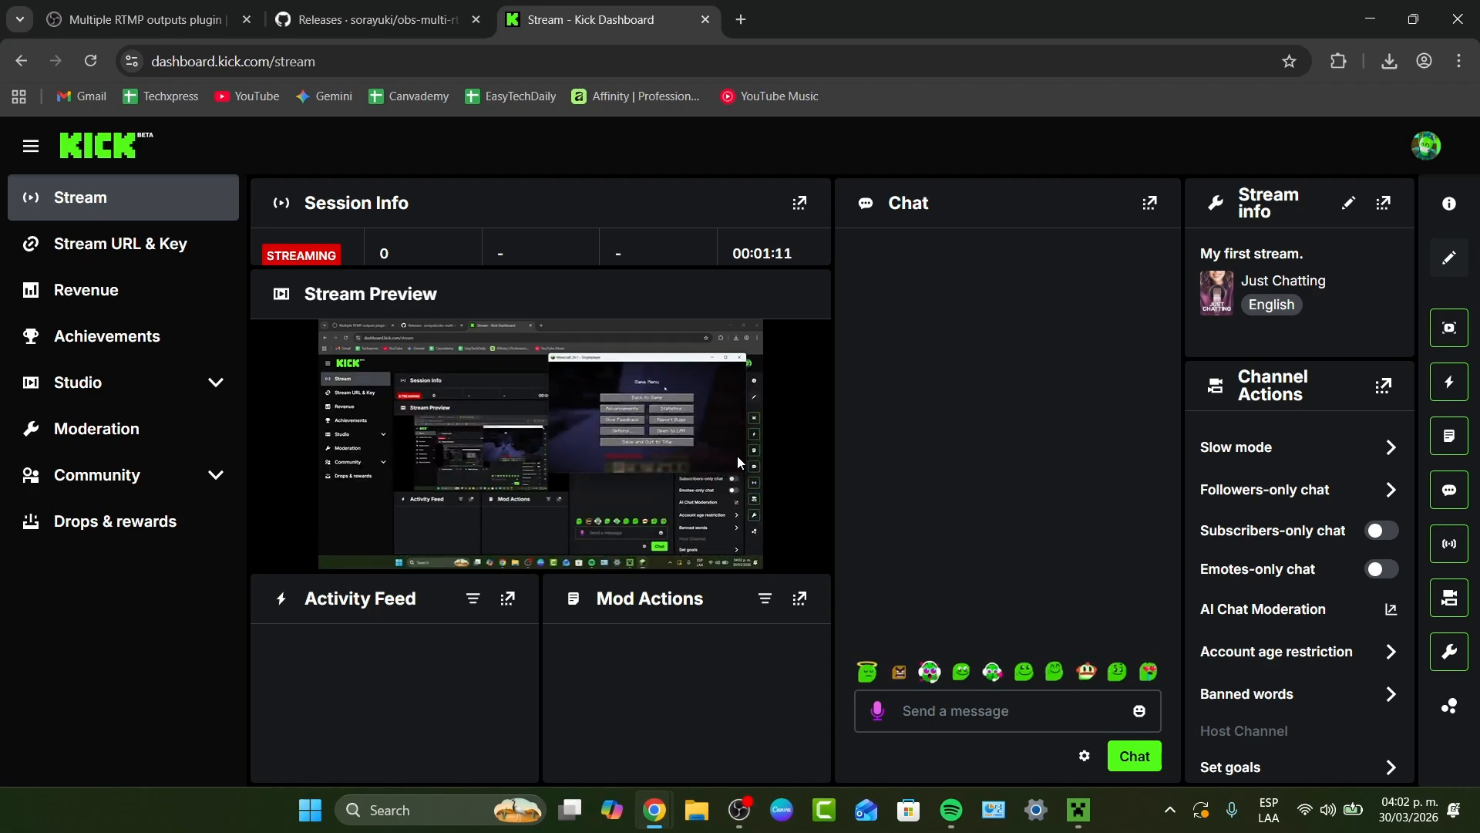
left_click(401, 548)
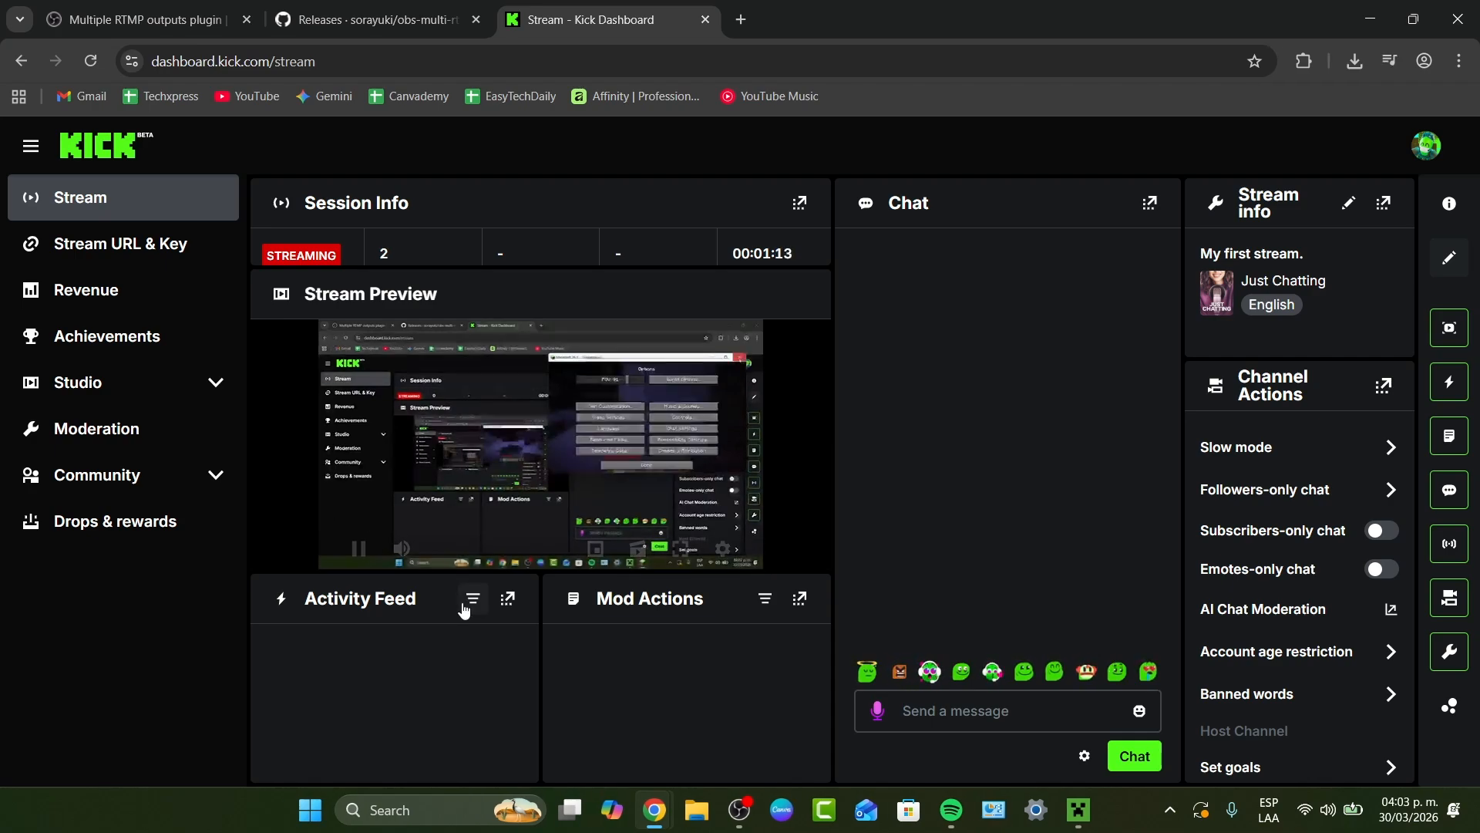
left_click(401, 548)
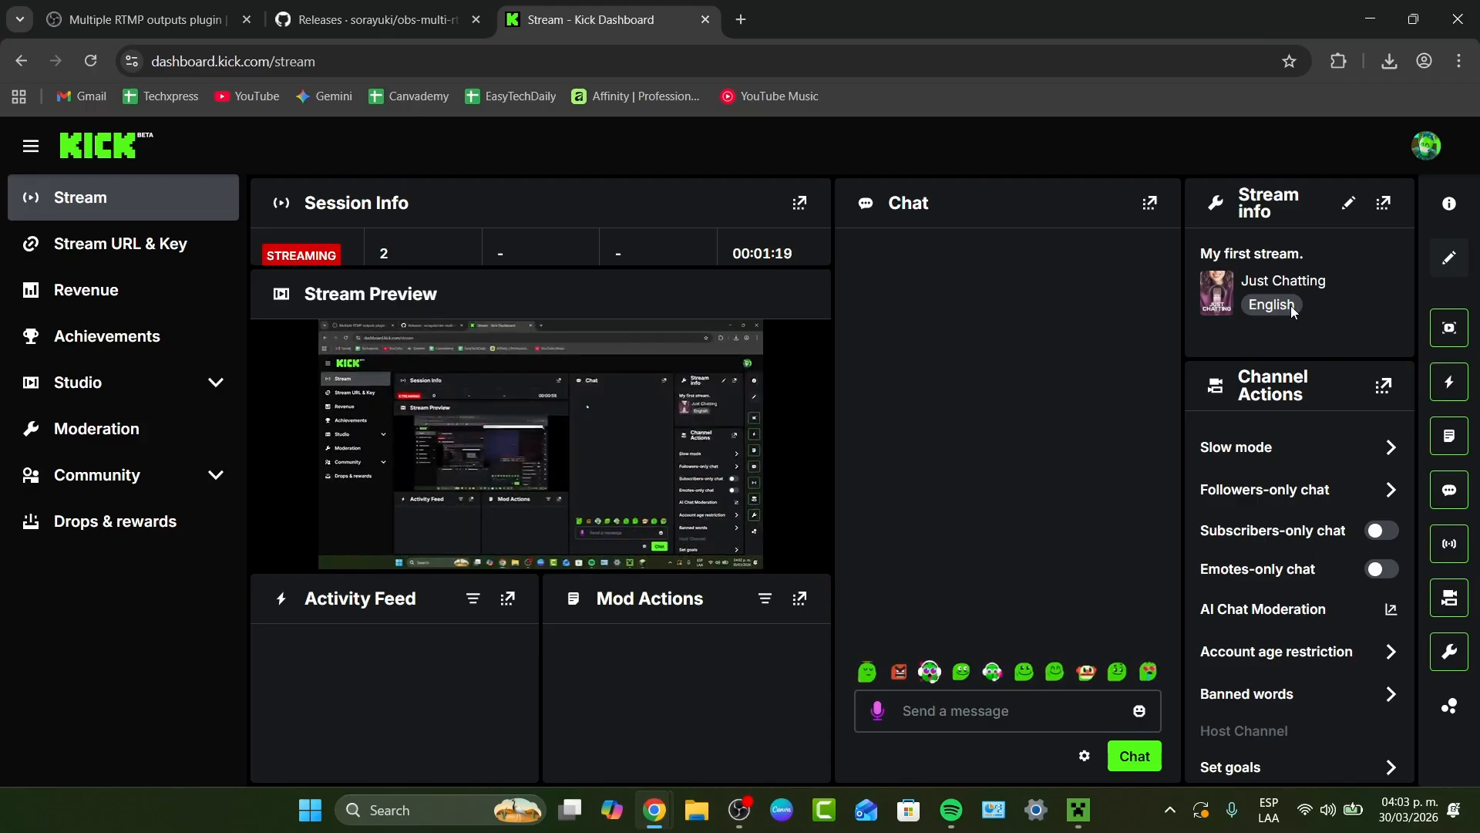
- Edit the stream info, search the categories for "mine" and select a matching game category
left_click(1342, 210)
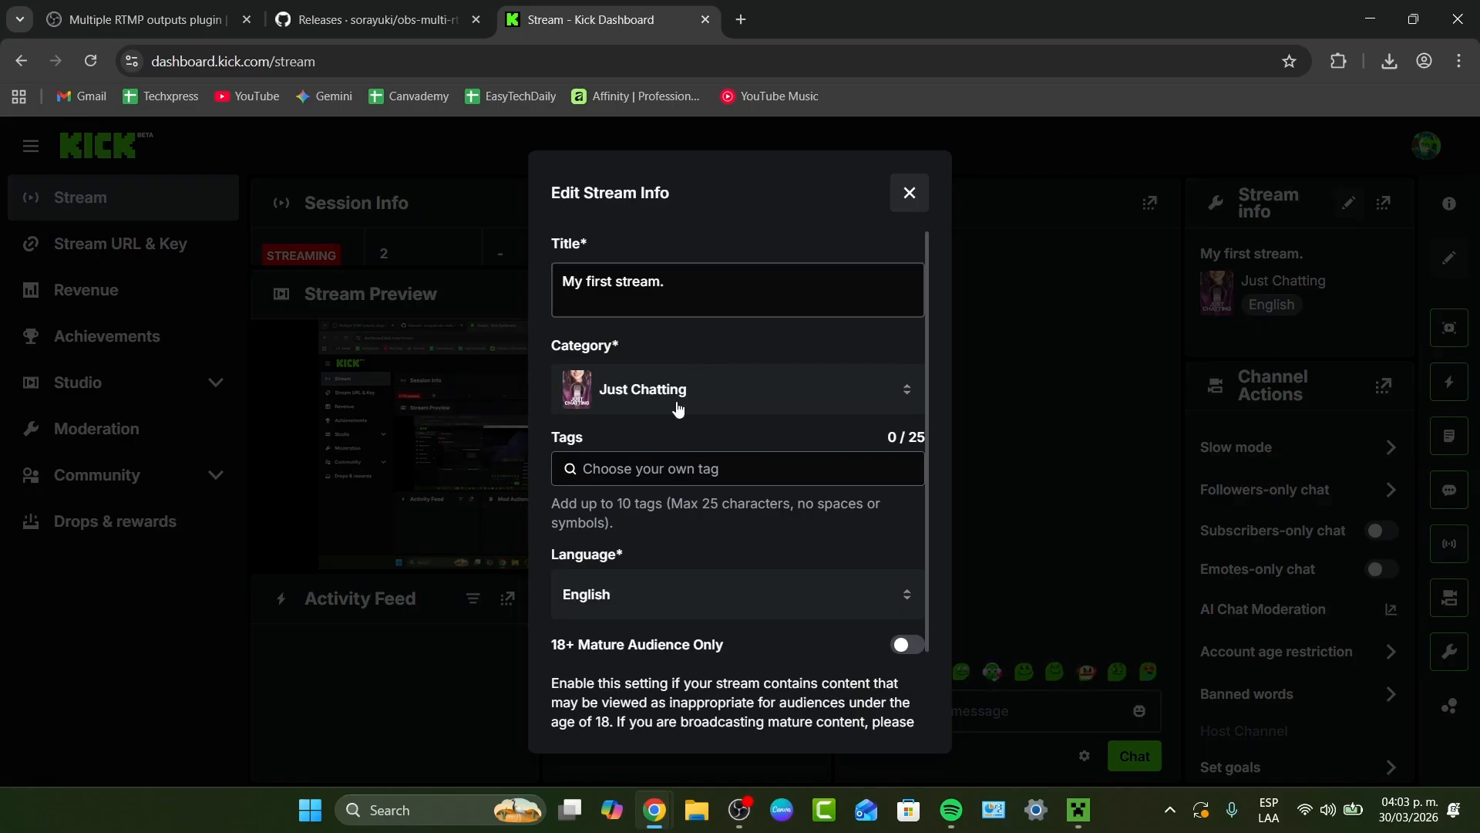
left_click(676, 392)
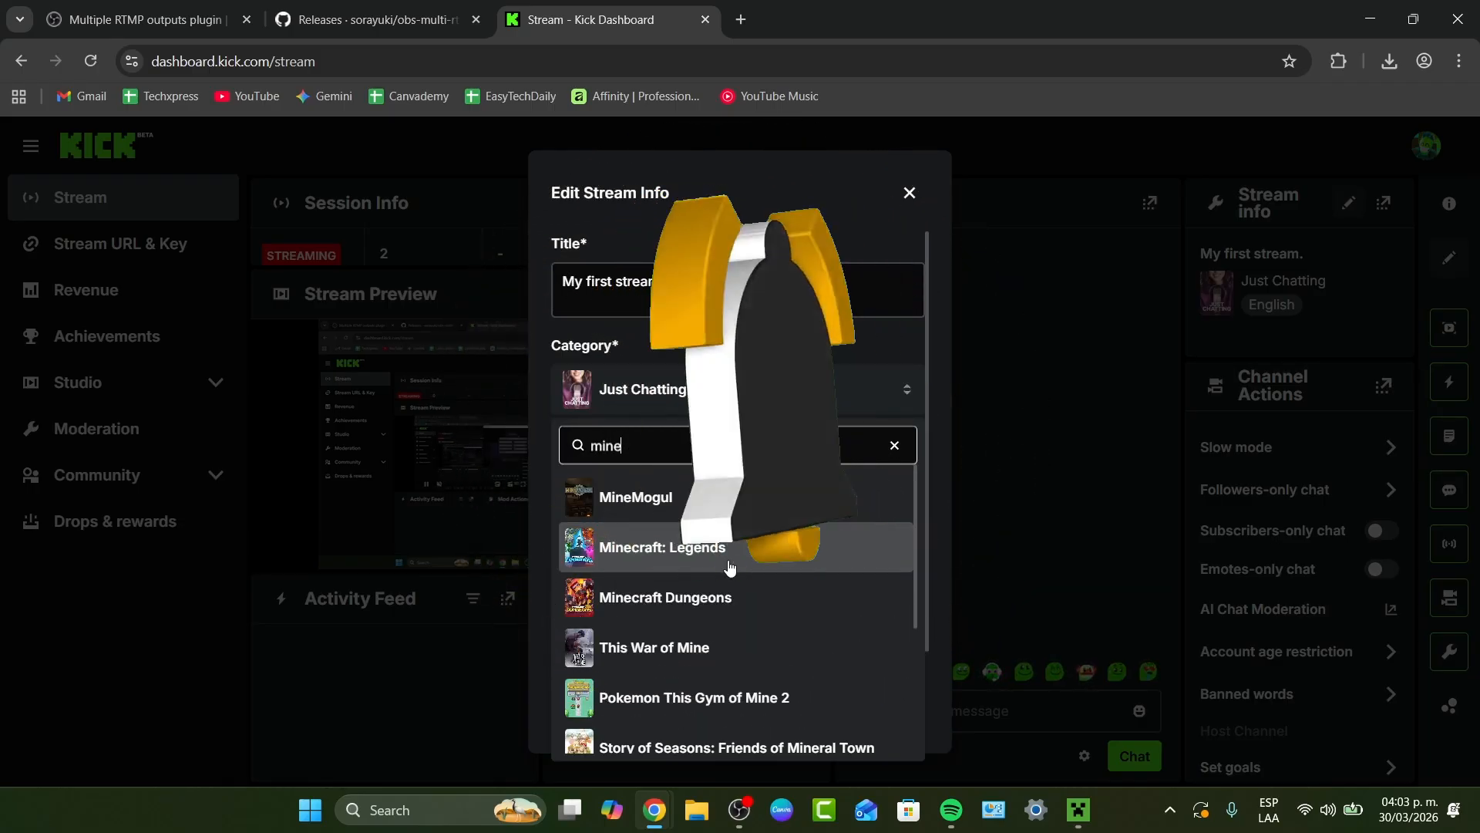
scroll(732, 569, "down", 1)
scroll(733, 569, "down", 2)
scroll(730, 569, "up", 4)
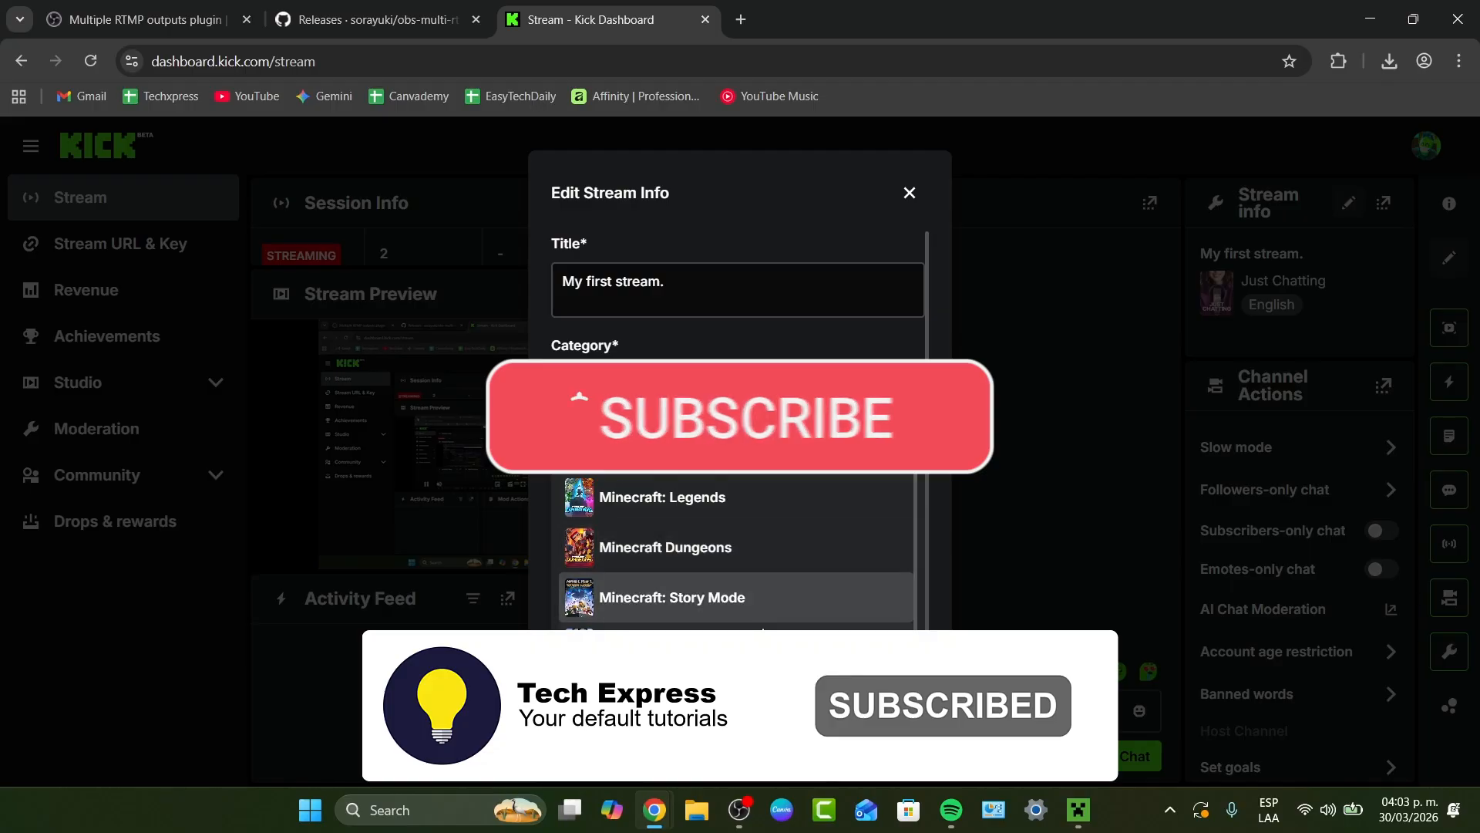
left_click(751, 696)
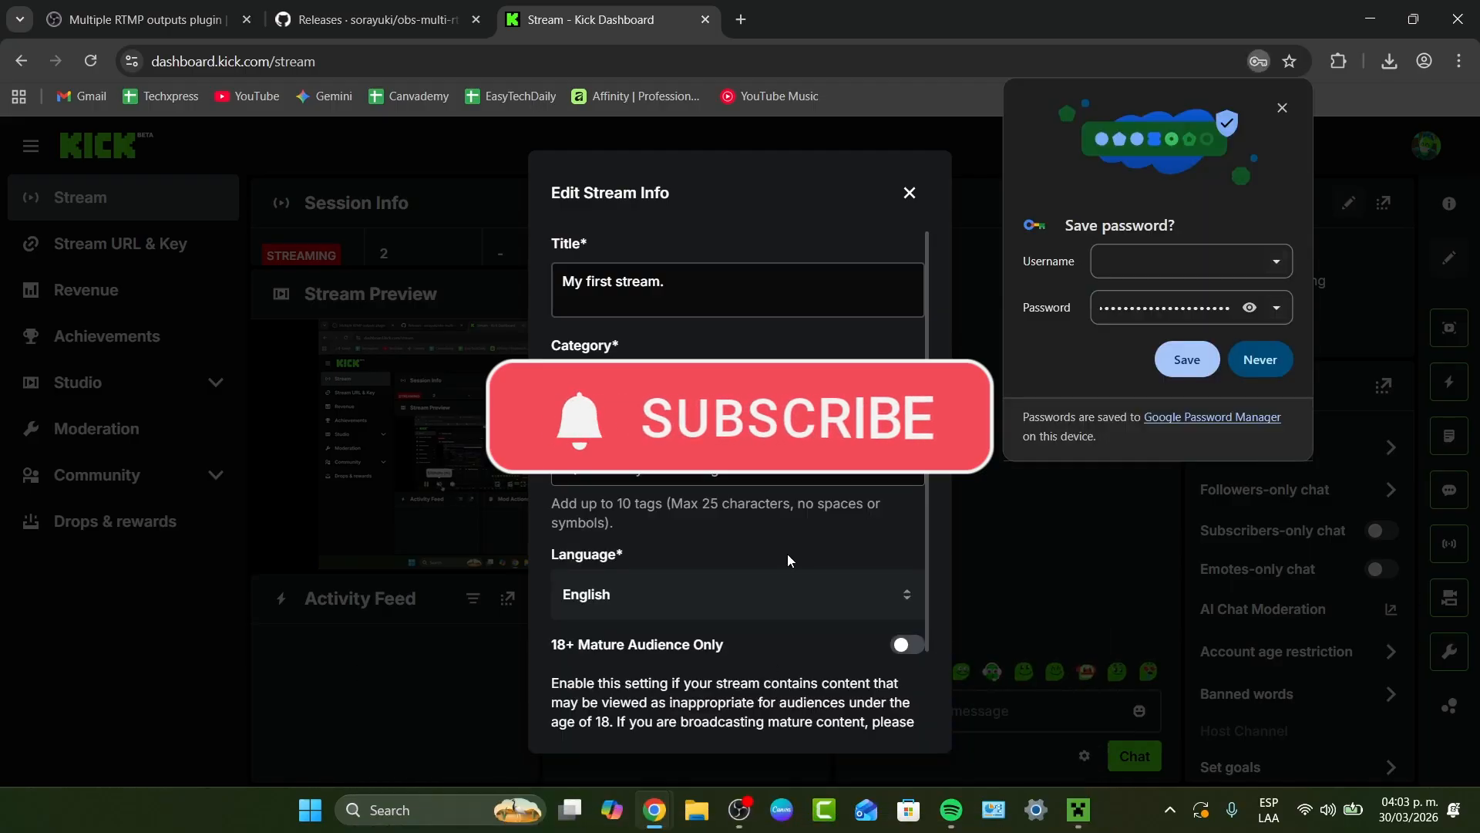